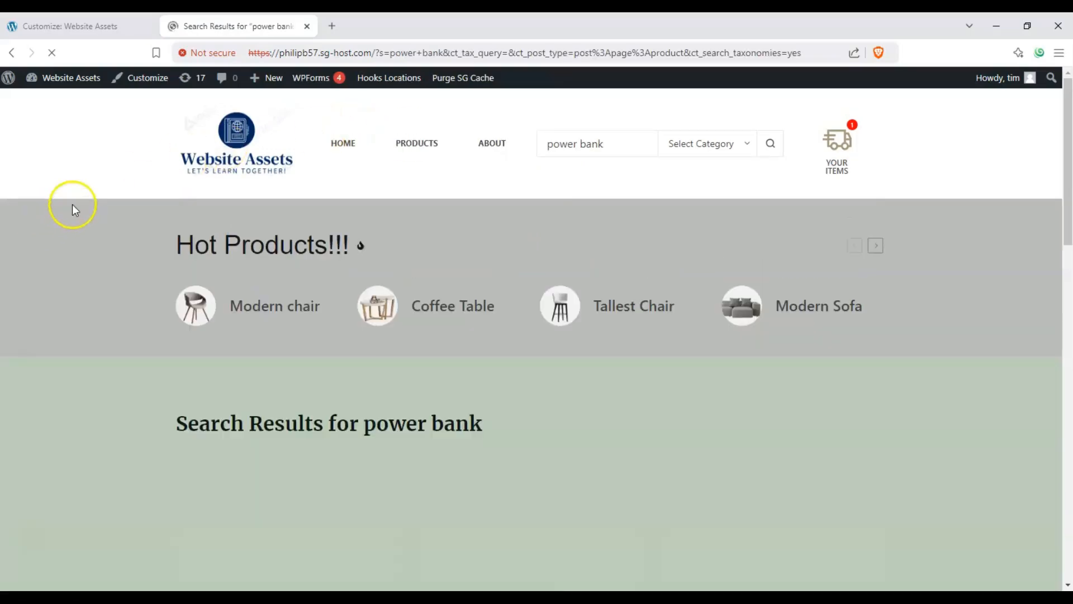
Scroll through the power bank search results page to review its layout
scroll(76, 218, "down", 8)
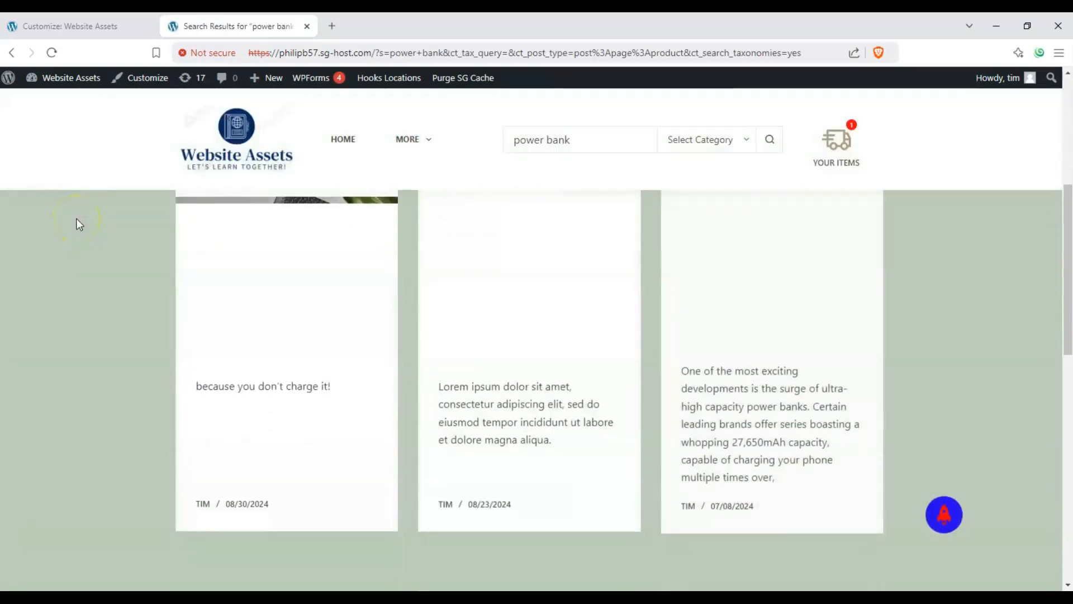
scroll(82, 223, "down", 5)
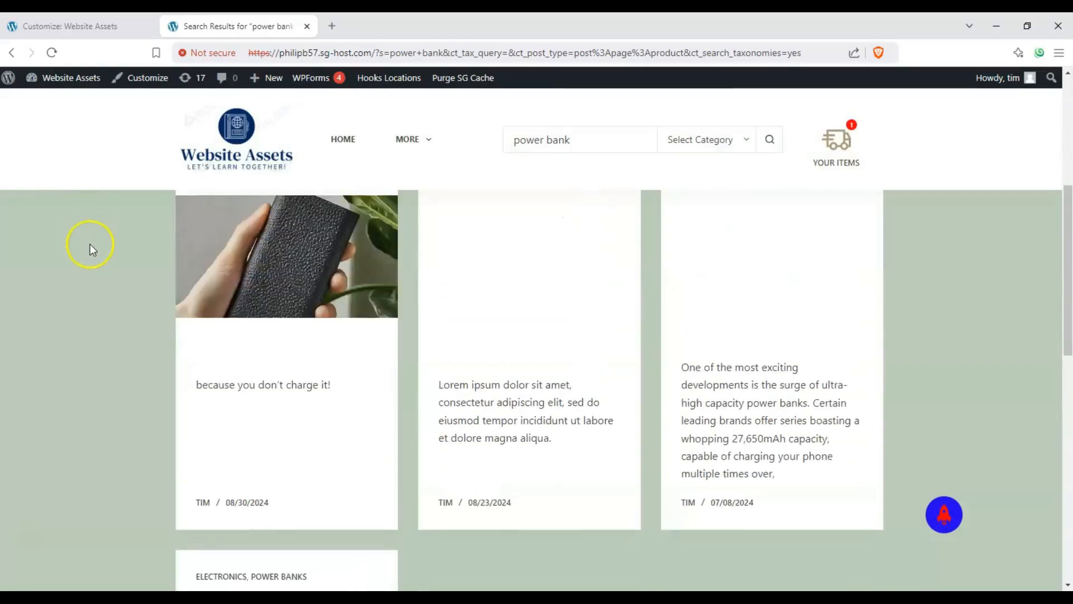
scroll(99, 248, "up", 10)
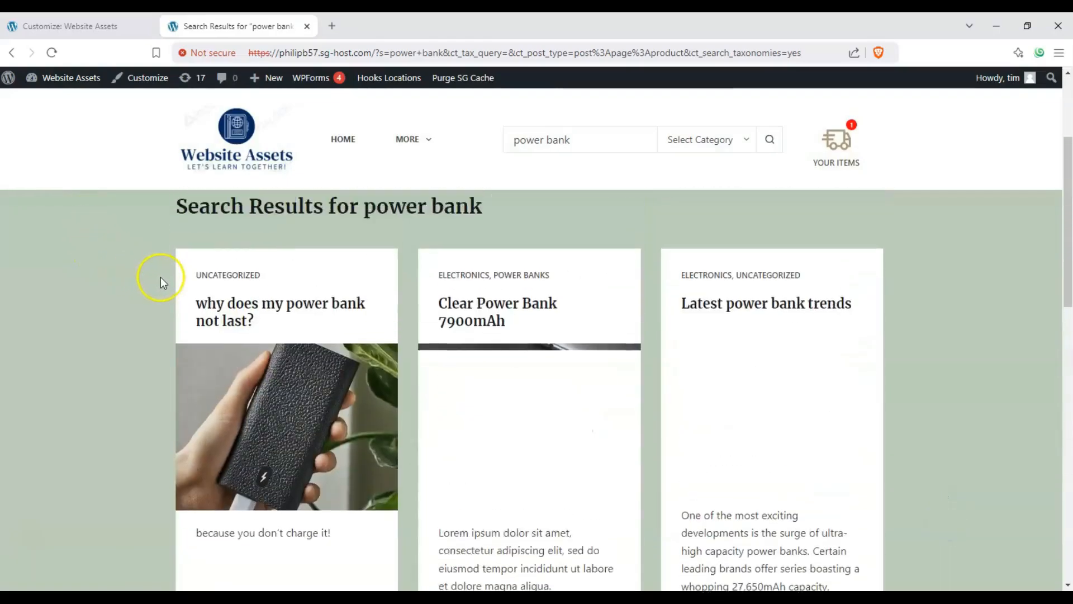
scroll(161, 278, "down", 4)
scroll(161, 277, "up", 3)
scroll(161, 277, "down", 3)
scroll(161, 278, "up", 1)
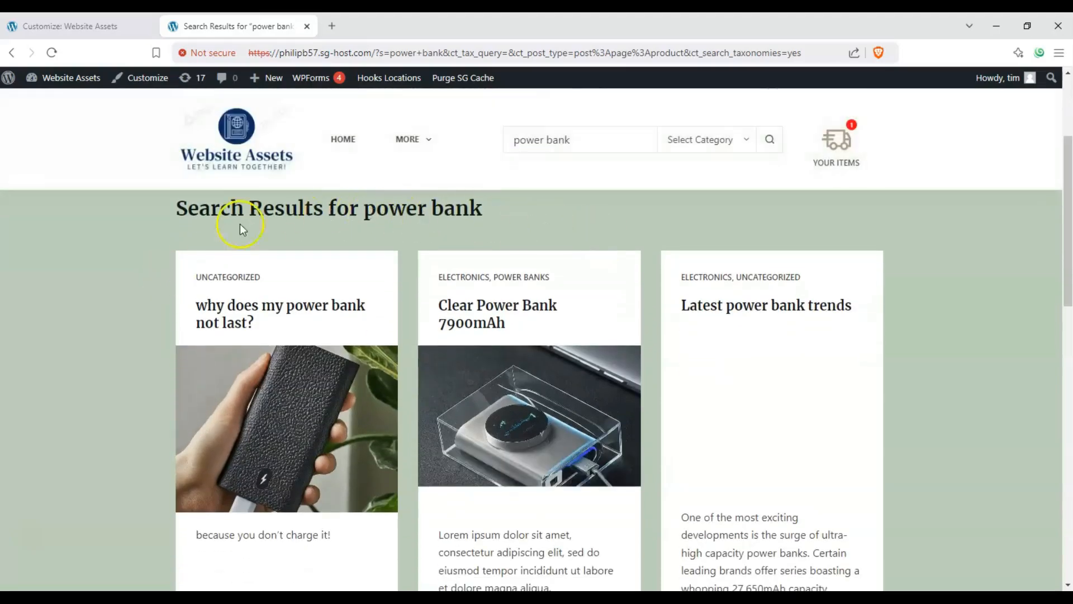
scroll(510, 403, "down", 6)
scroll(454, 387, "up", 5)
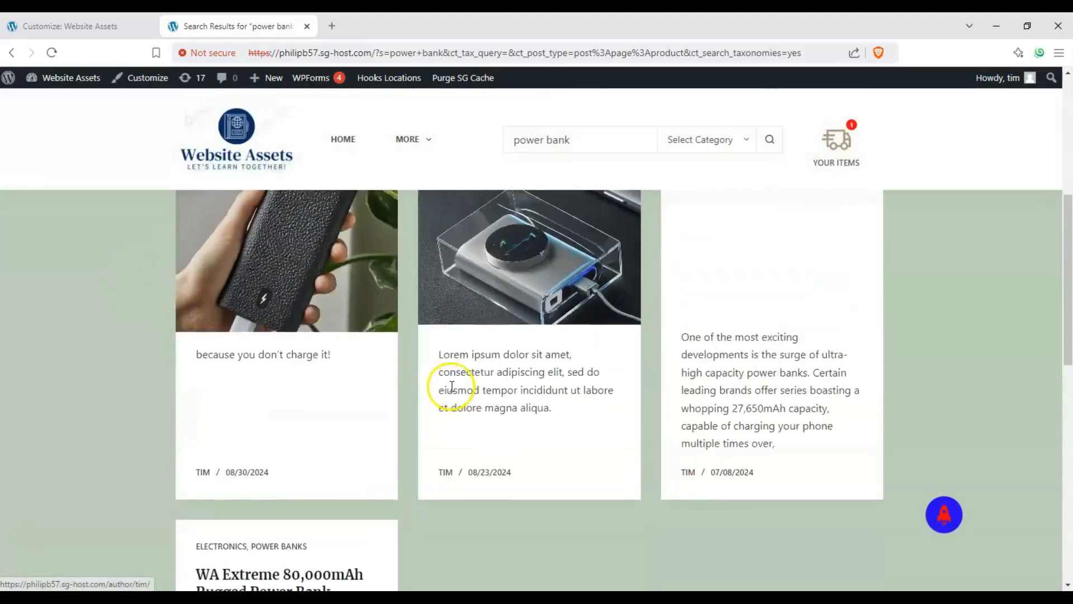
scroll(450, 384, "up", 2)
scroll(427, 378, "down", 2)
scroll(427, 380, "up", 1)
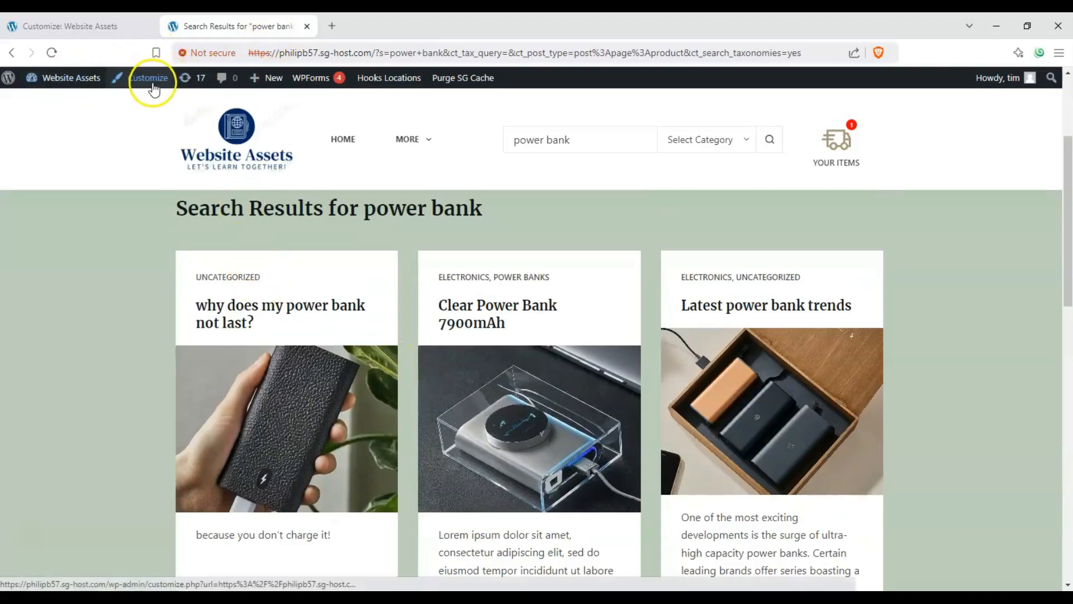
Open the Customizer from the search results page and go to the Search Page settings
left_click(128, 26)
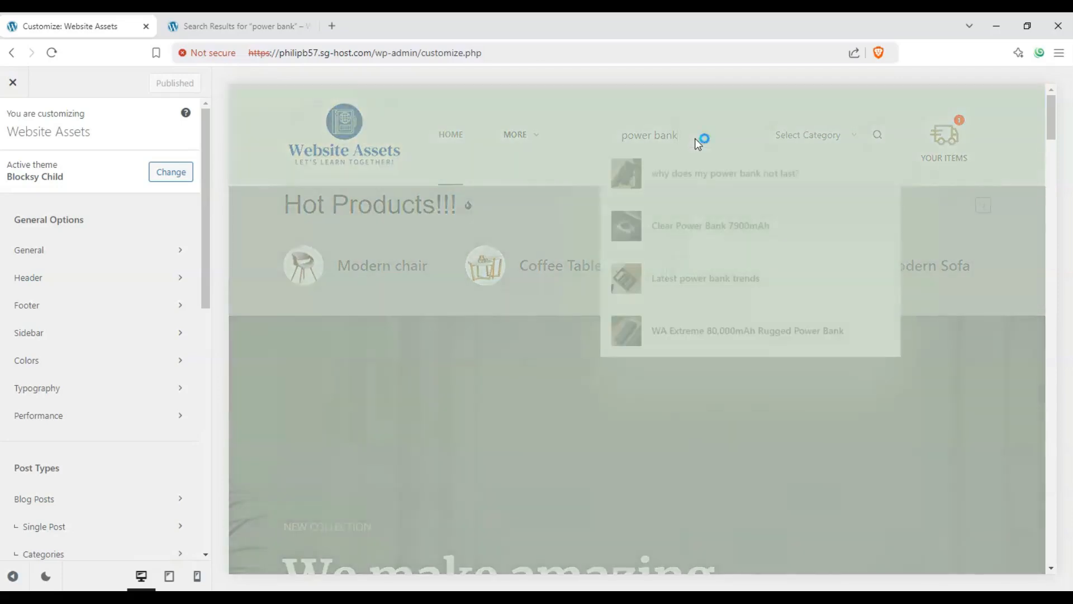
left_click(667, 140)
scroll(442, 290, "down", 6)
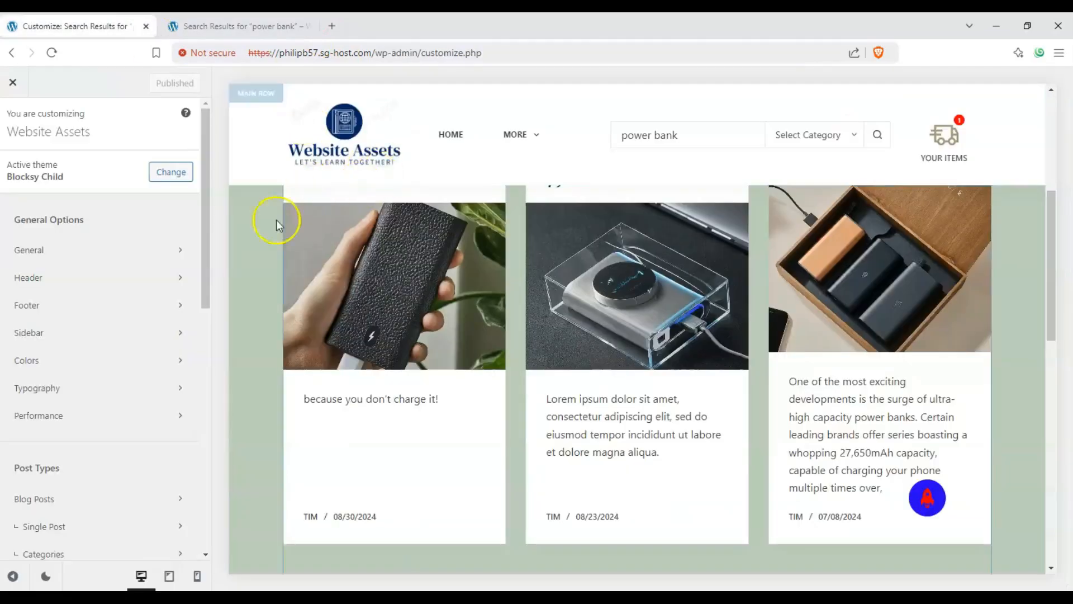
scroll(270, 277, "up", 2)
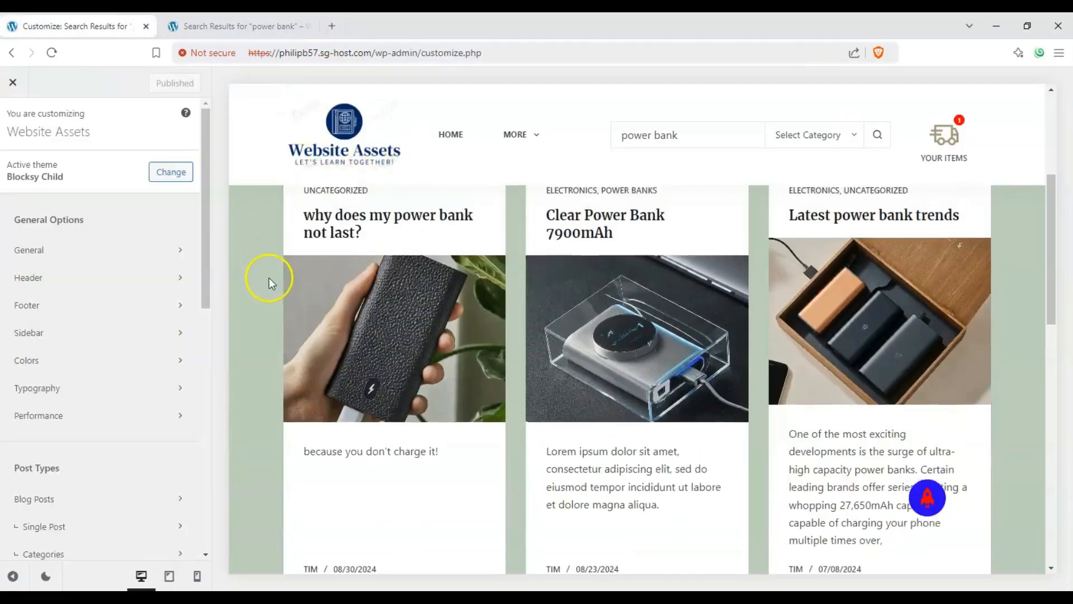
left_click_drag(207, 263, 223, 386)
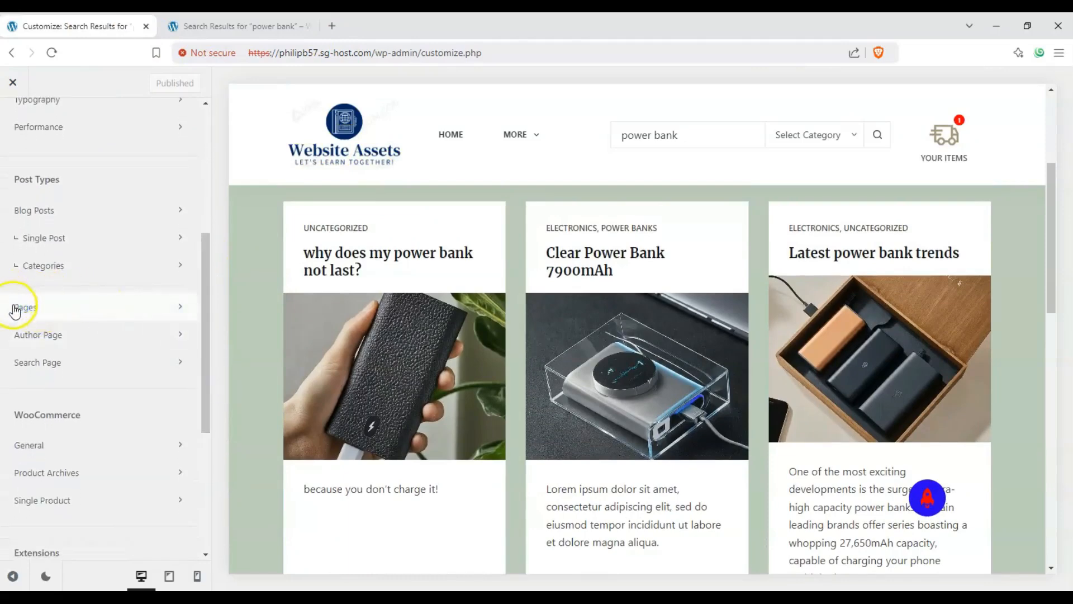
left_click(85, 369)
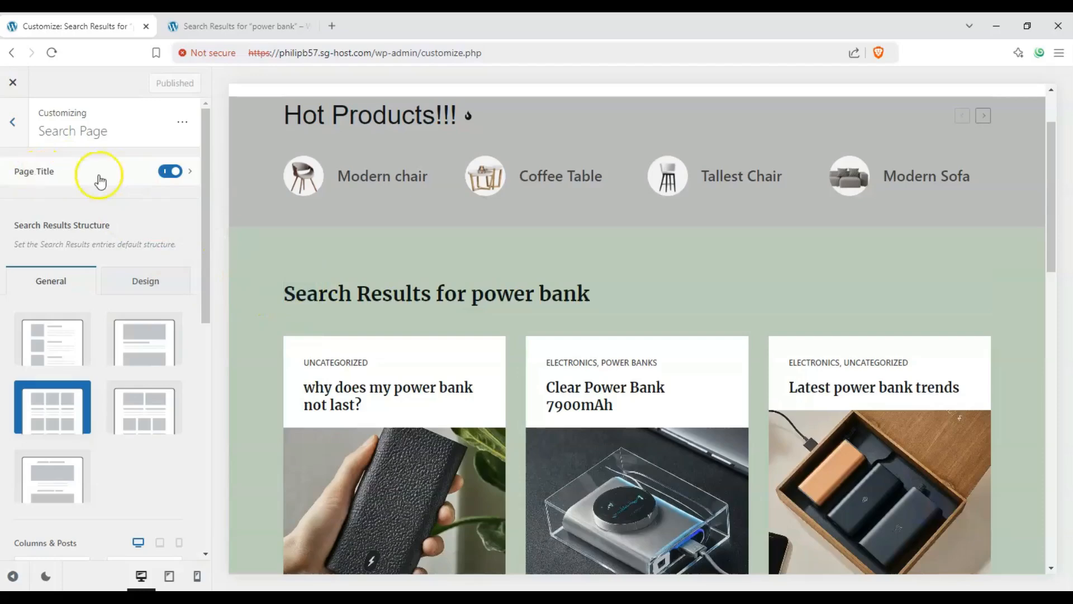
Switch the search page title off and back on
left_click(166, 173)
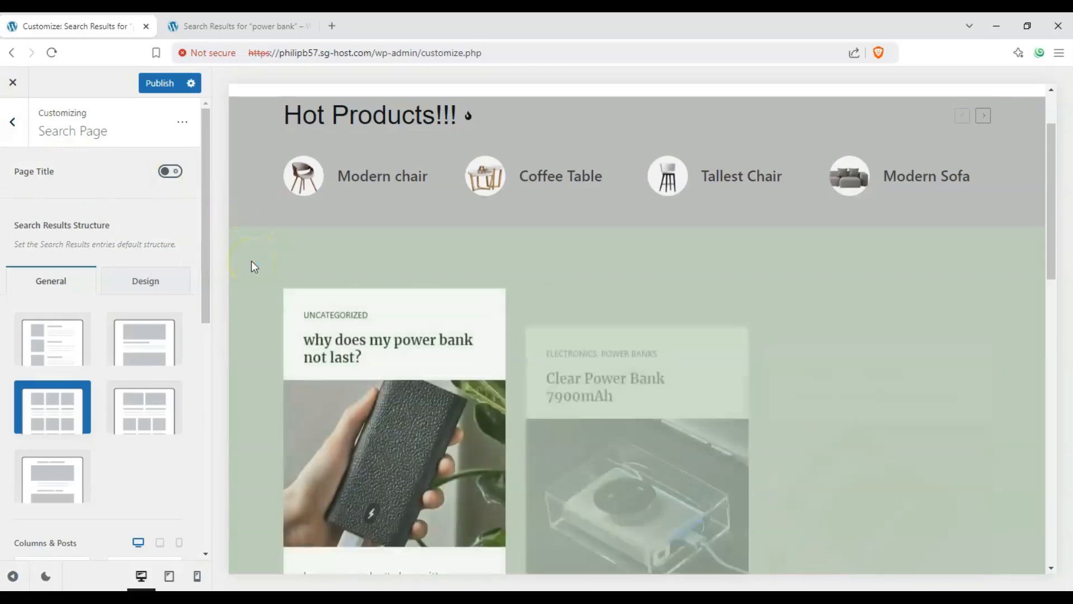
scroll(531, 253, "down", 3)
scroll(443, 254, "up", 2)
left_click(170, 174)
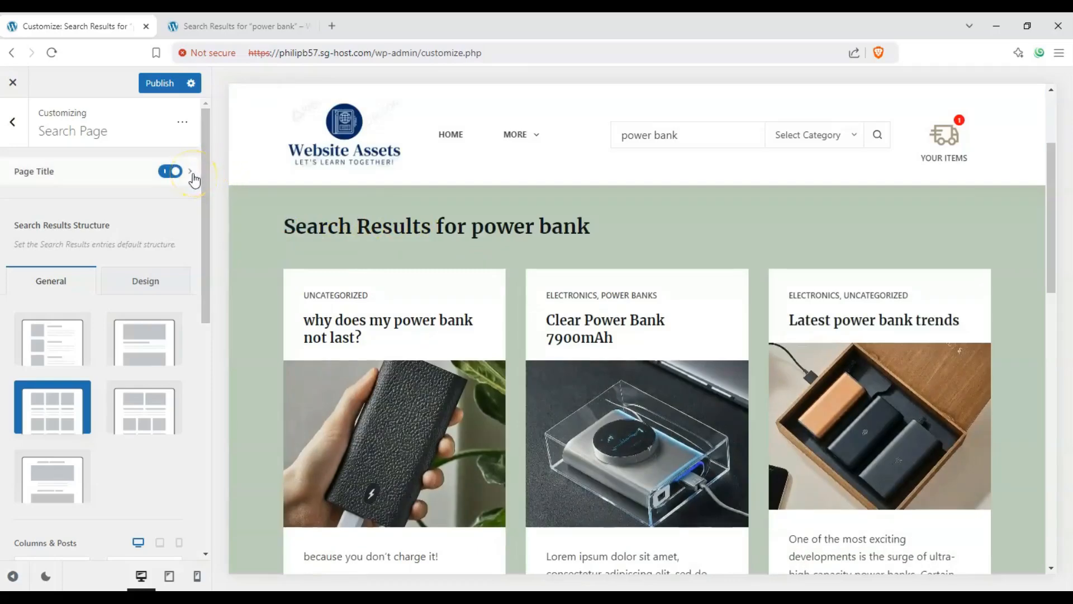
Open the page title settings and select the Type 2 layout
left_click(60, 169)
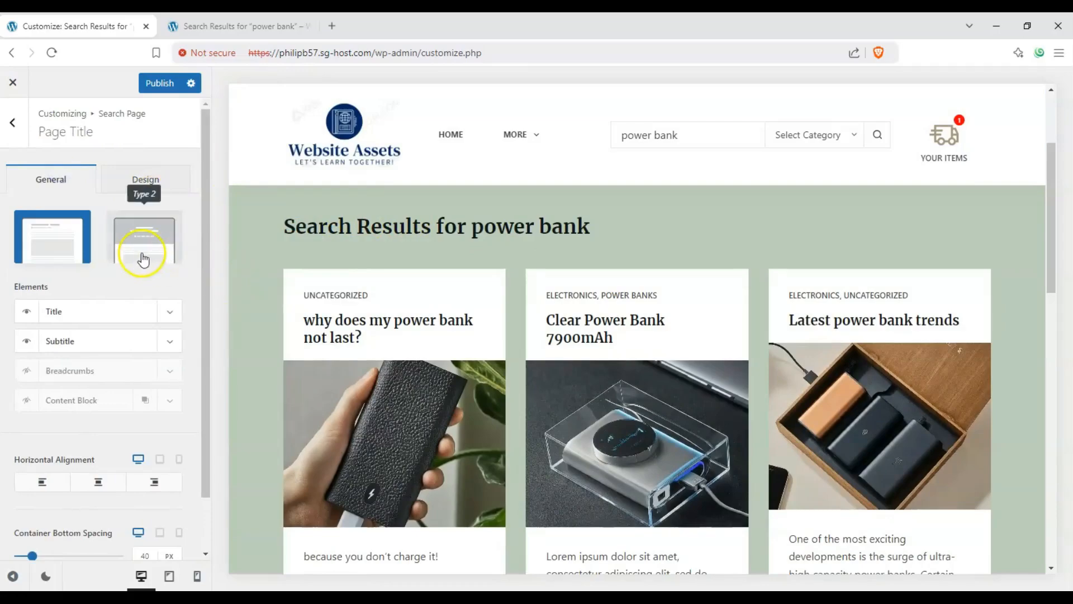
left_click(142, 254)
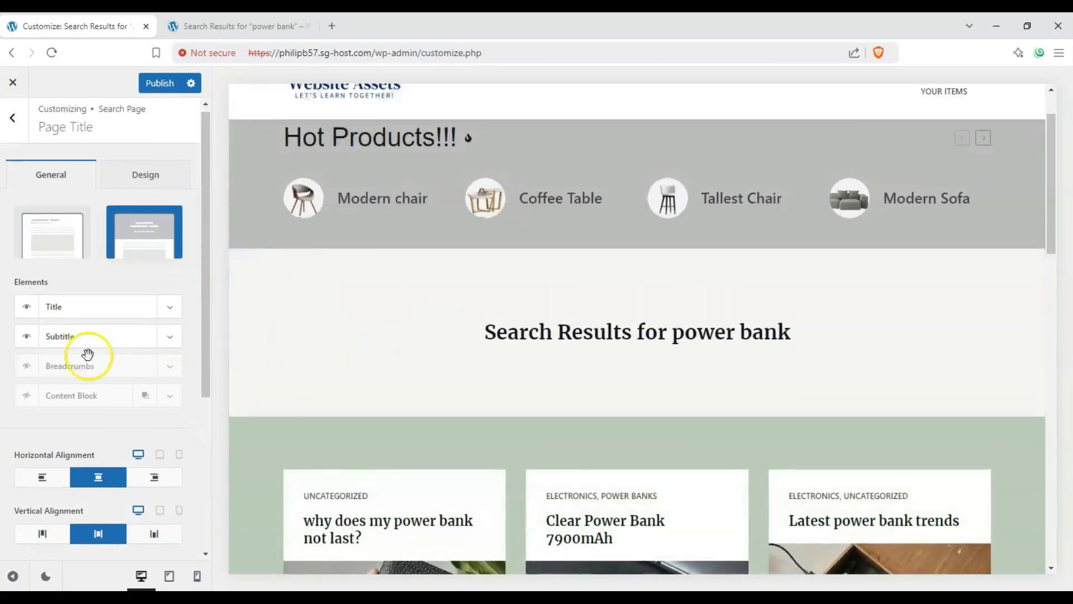
scroll(92, 342, "down", 5)
scroll(92, 340, "up", 5)
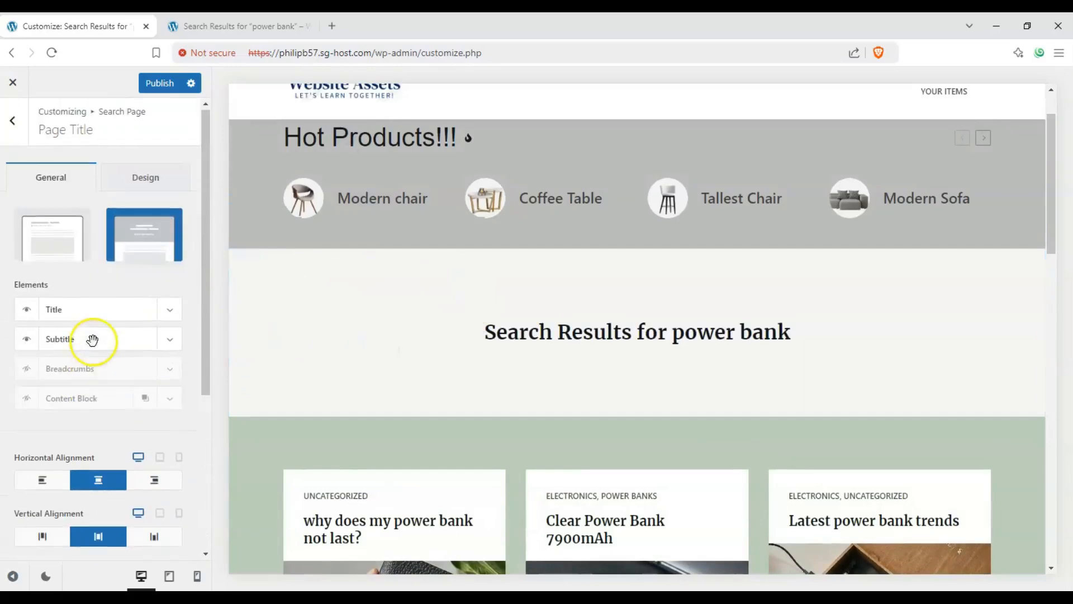
Examine the page title's container background colour and image options on the Design side
left_click(189, 171)
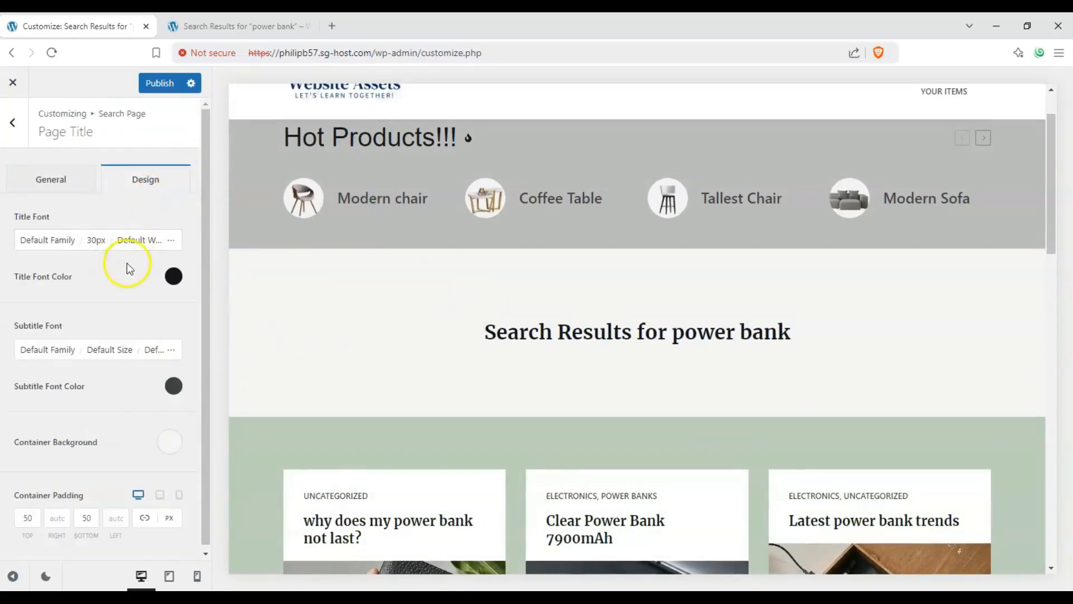
left_click(171, 439)
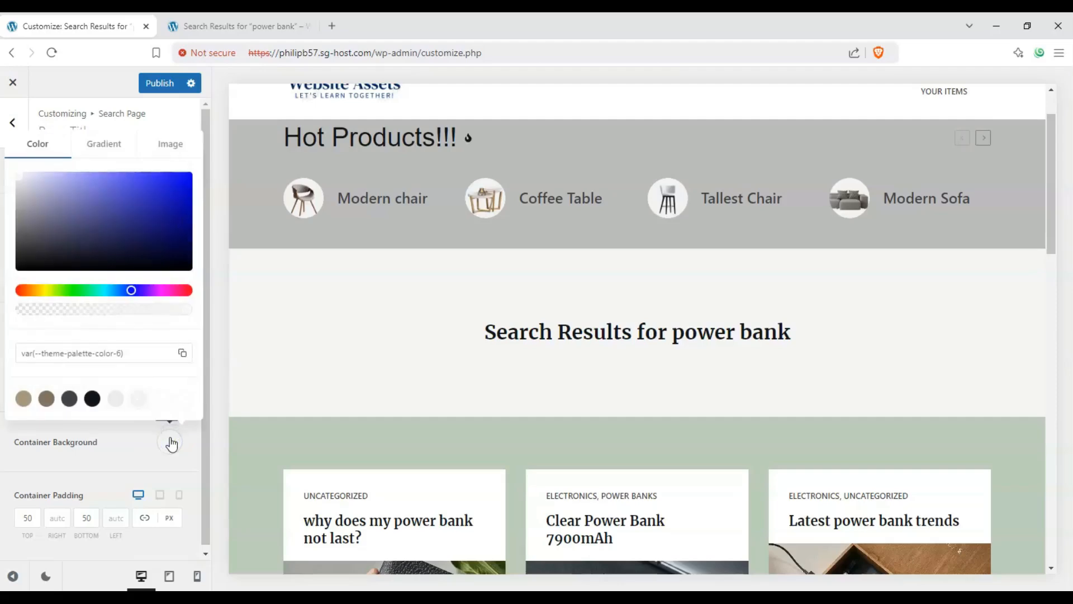
left_click(171, 146)
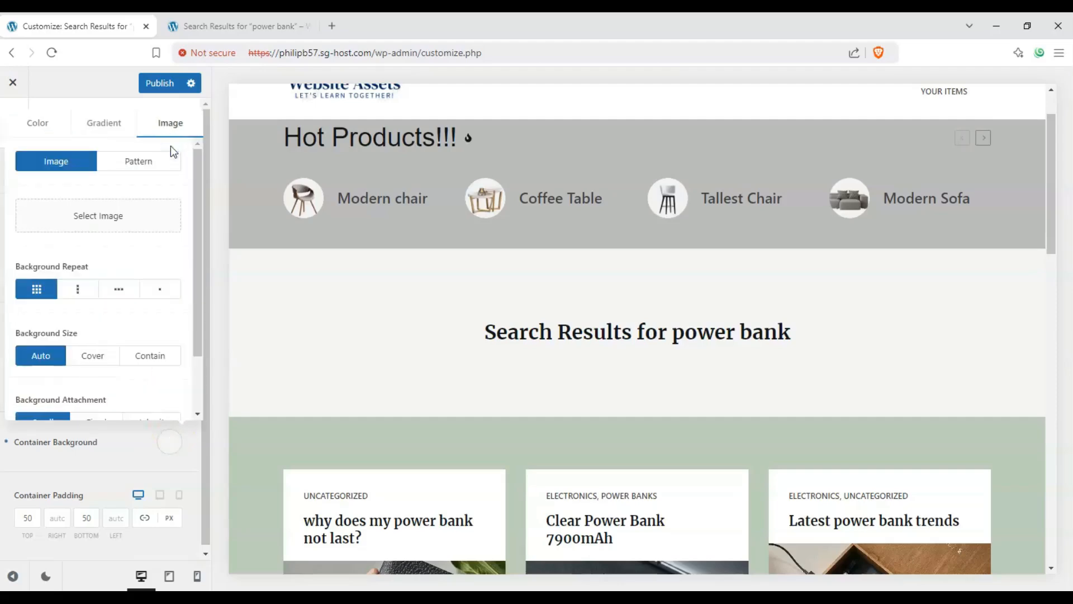
left_click(125, 460)
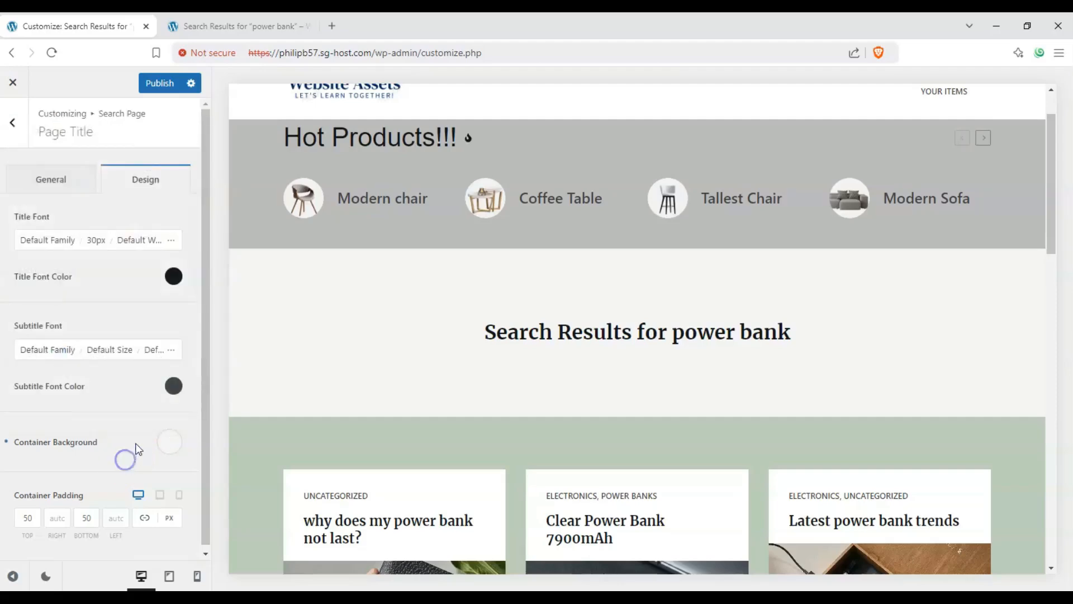
Switch the page title back to the Type 1 layout and enable the breadcrumbs and content block elements
left_click(78, 182)
left_click(56, 241)
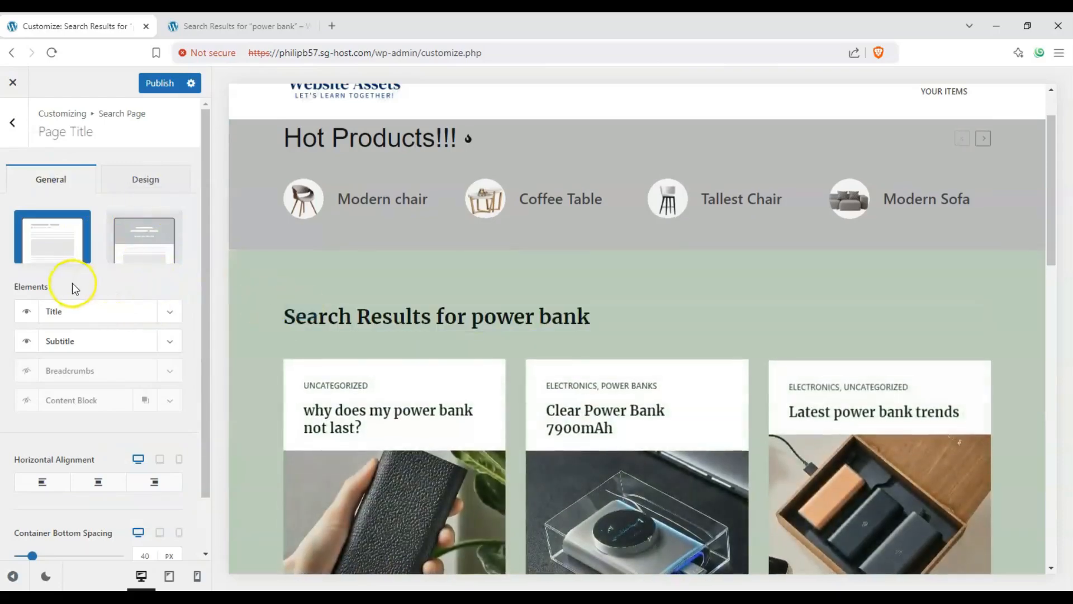
left_click(26, 312)
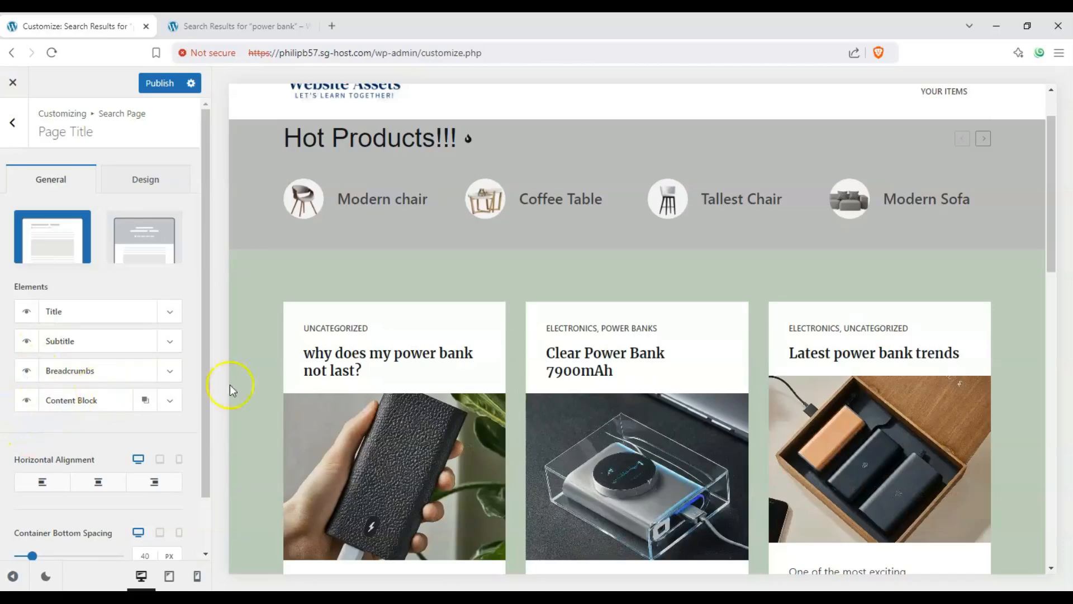
Expand and review the options of the content block, breadcrumbs, subtitle and title elements
scroll(274, 369, "down", 10)
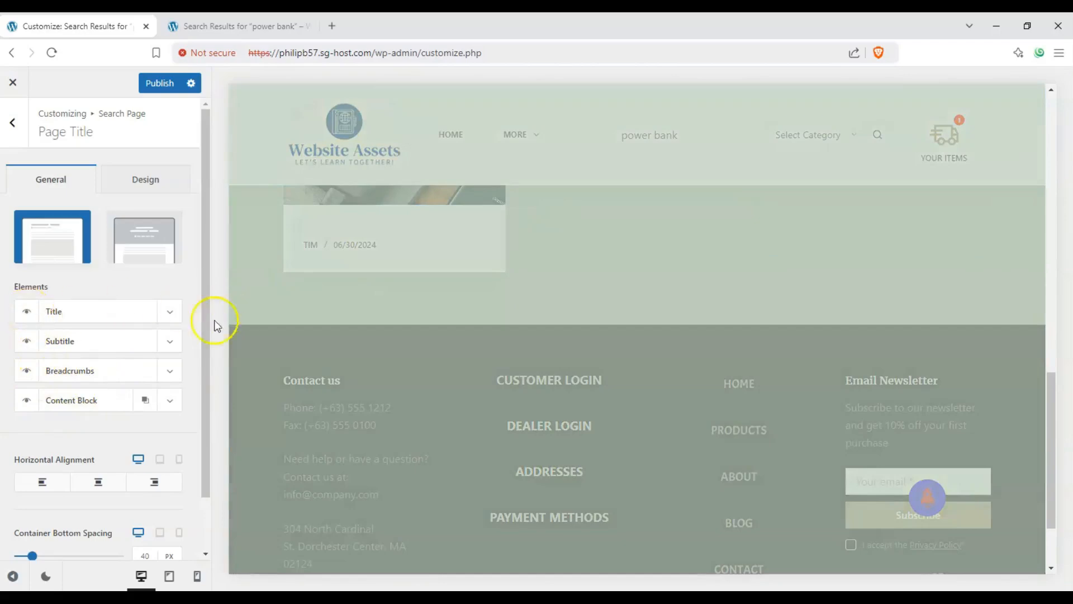
left_click(170, 400)
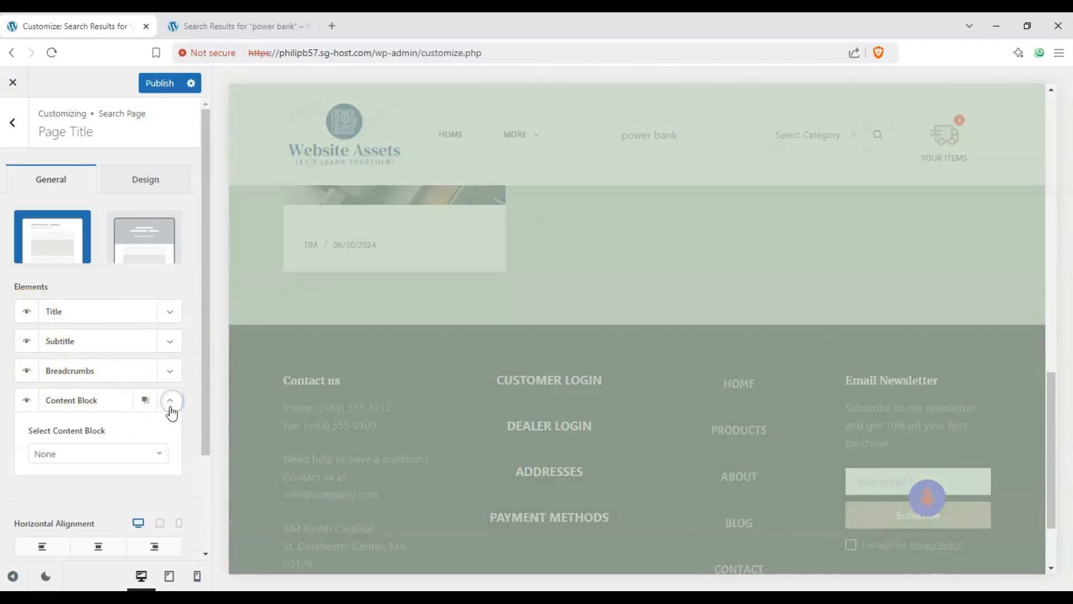
left_click(165, 459)
left_click(170, 370)
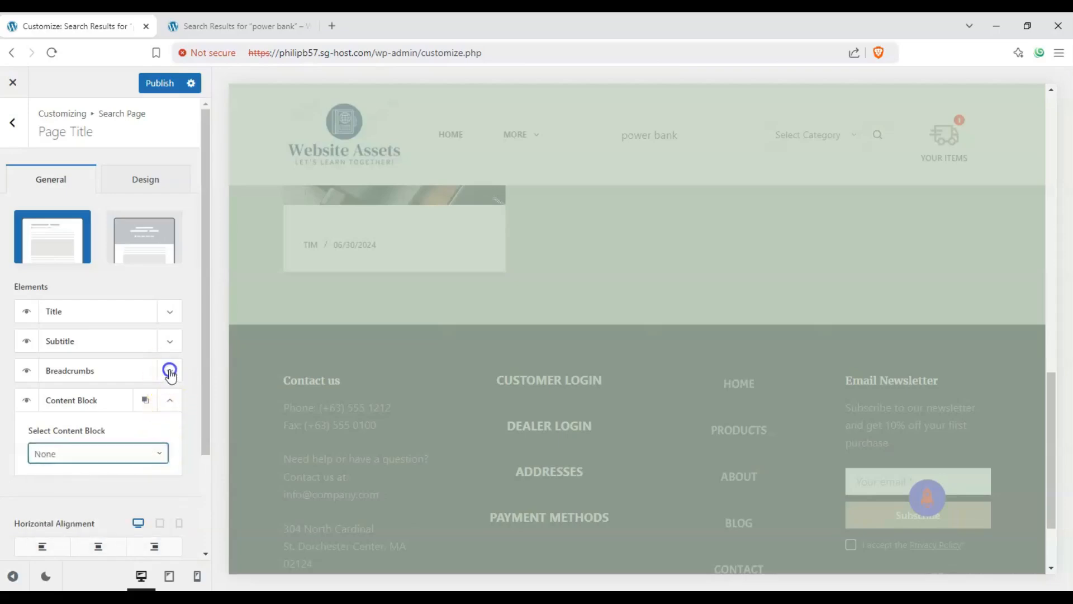
left_click(170, 372)
left_click(167, 351)
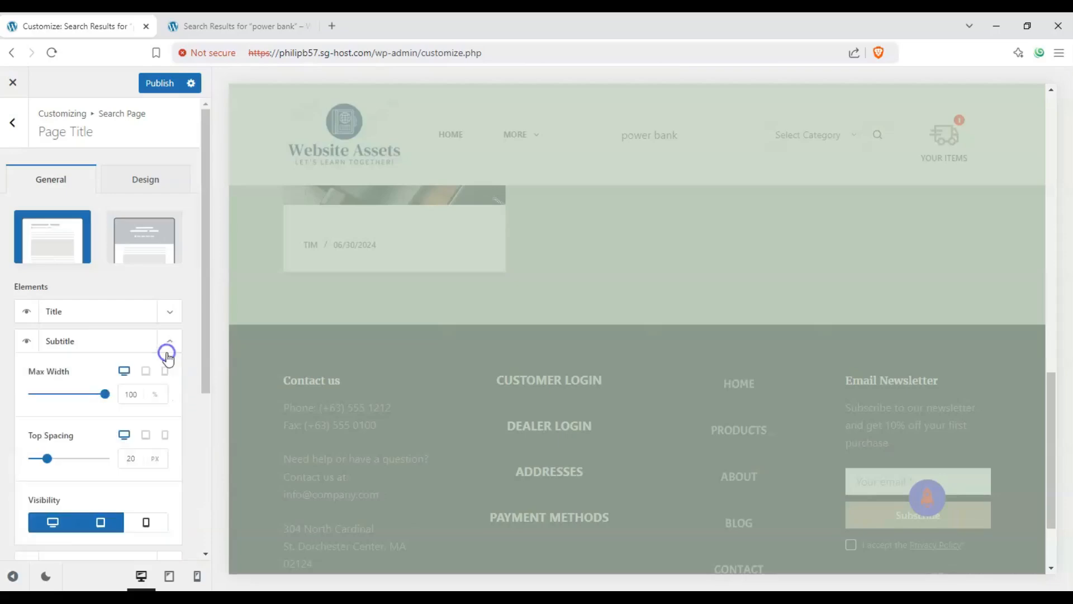
left_click(167, 352)
left_click(169, 322)
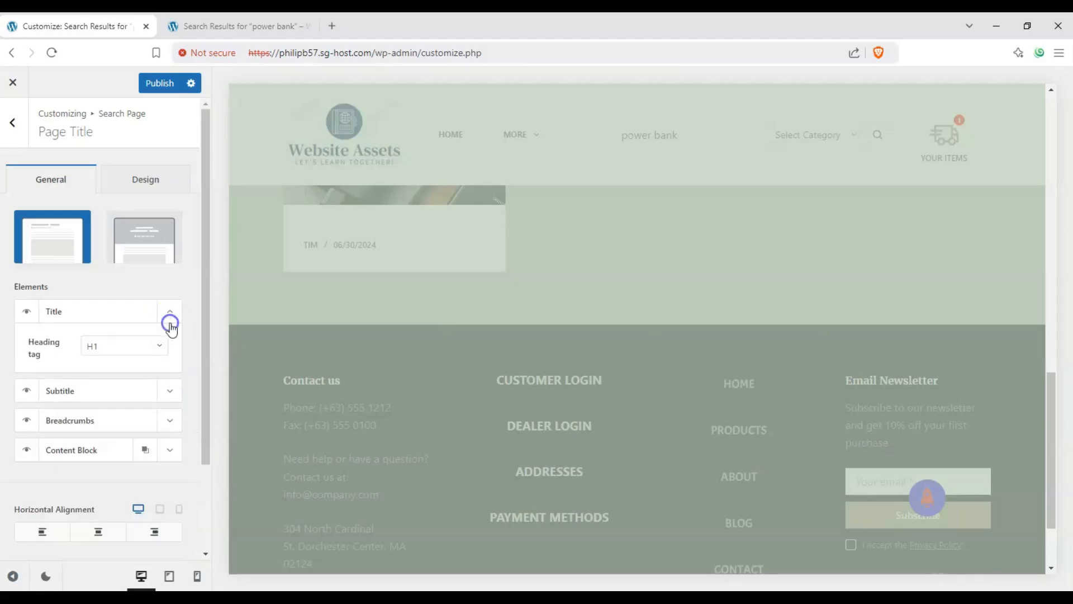
left_click(171, 326)
scroll(205, 339, "down", 1)
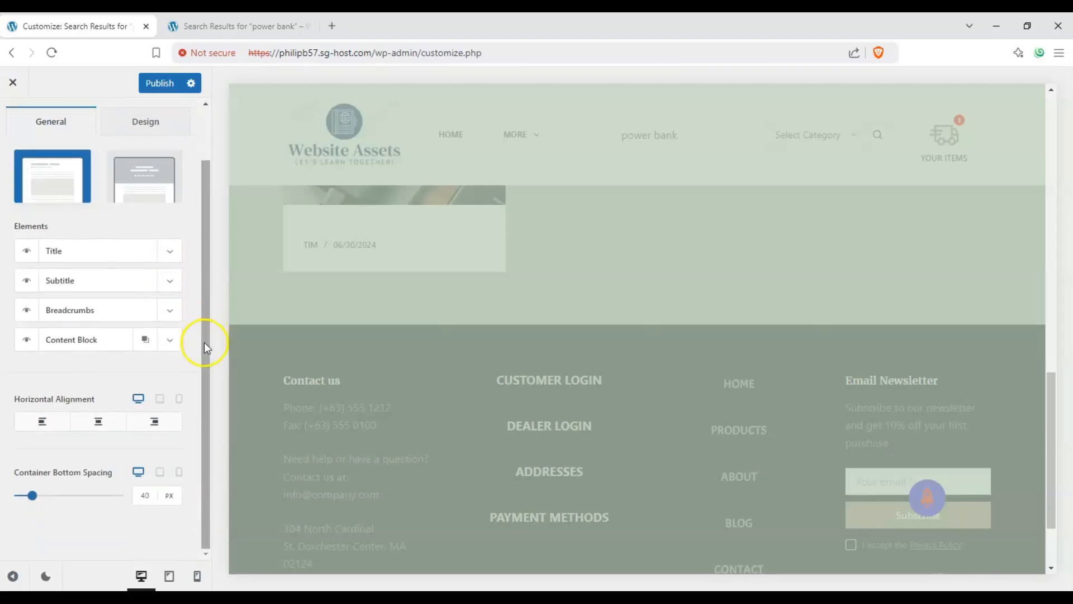
scroll(203, 342, "up", 1)
scroll(354, 319, "down", 2)
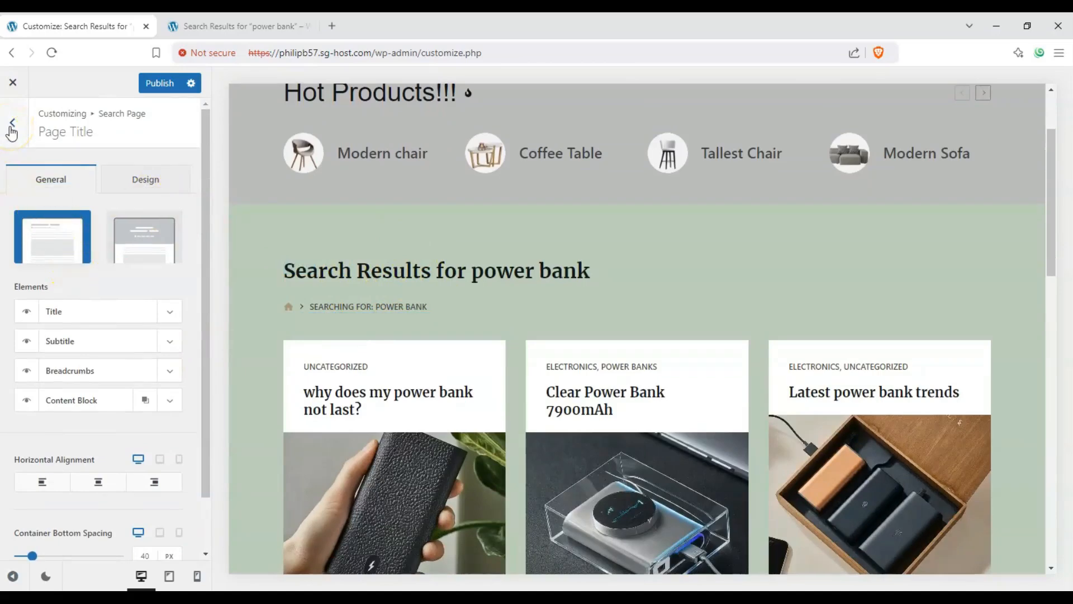
Hide the subtitle and content block elements and centre the page title horizontally
left_click(31, 383)
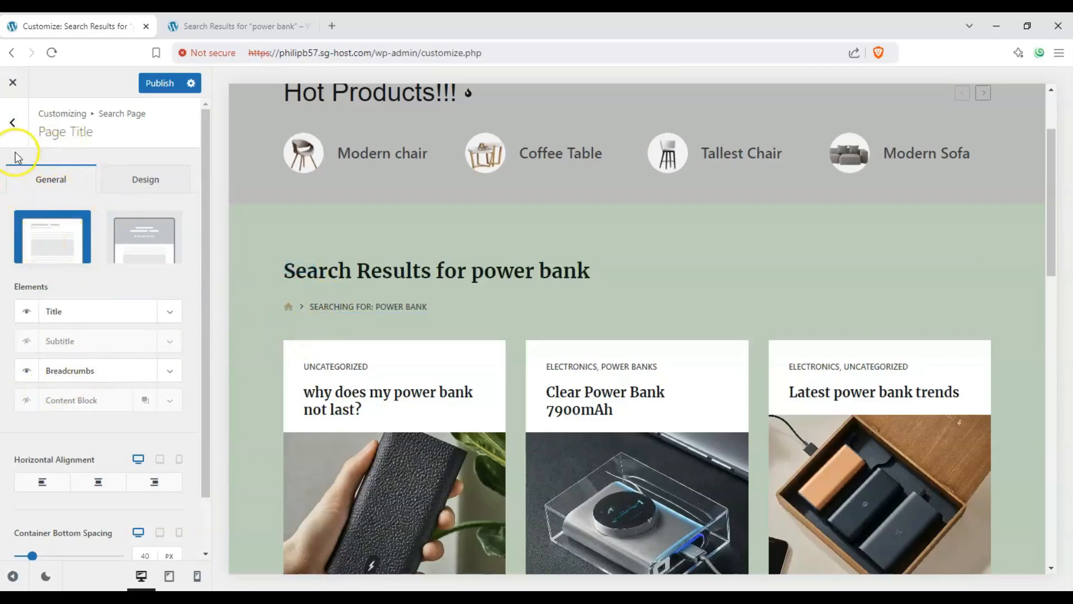
left_click(111, 486)
Set the page title's container bottom spacing to 115 px
scroll(115, 343, "down", 2)
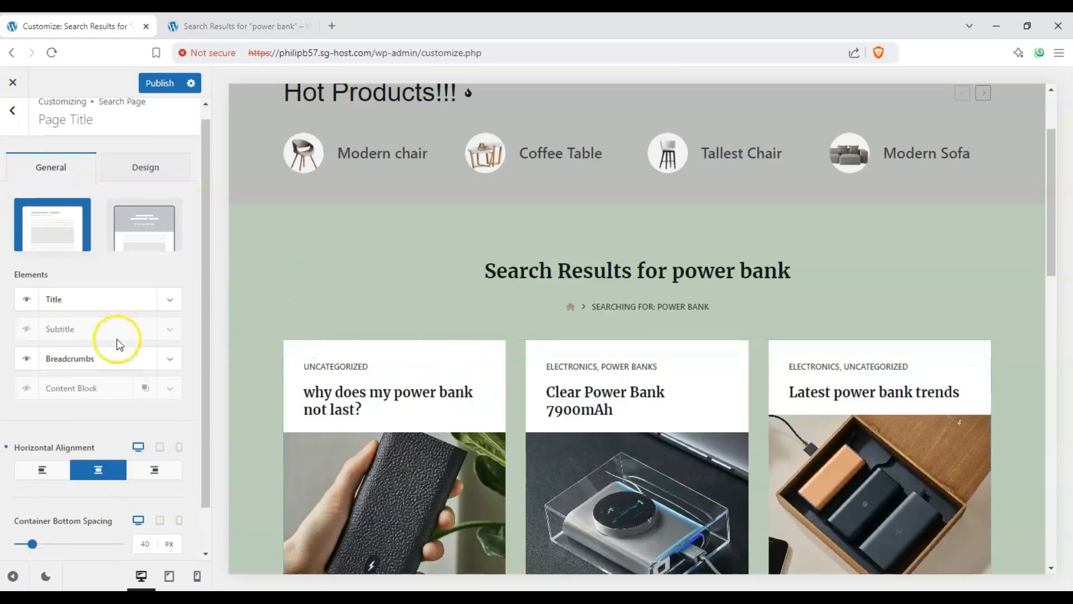
left_click_drag(51, 497, 53, 496)
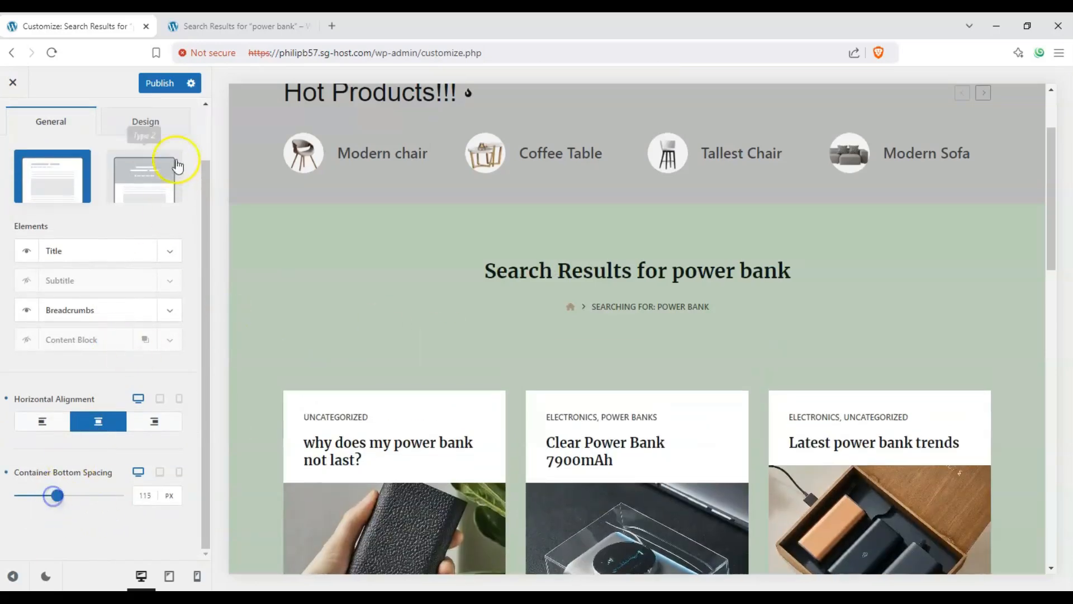
View the page title design options and return to the Search Page settings
left_click(169, 120)
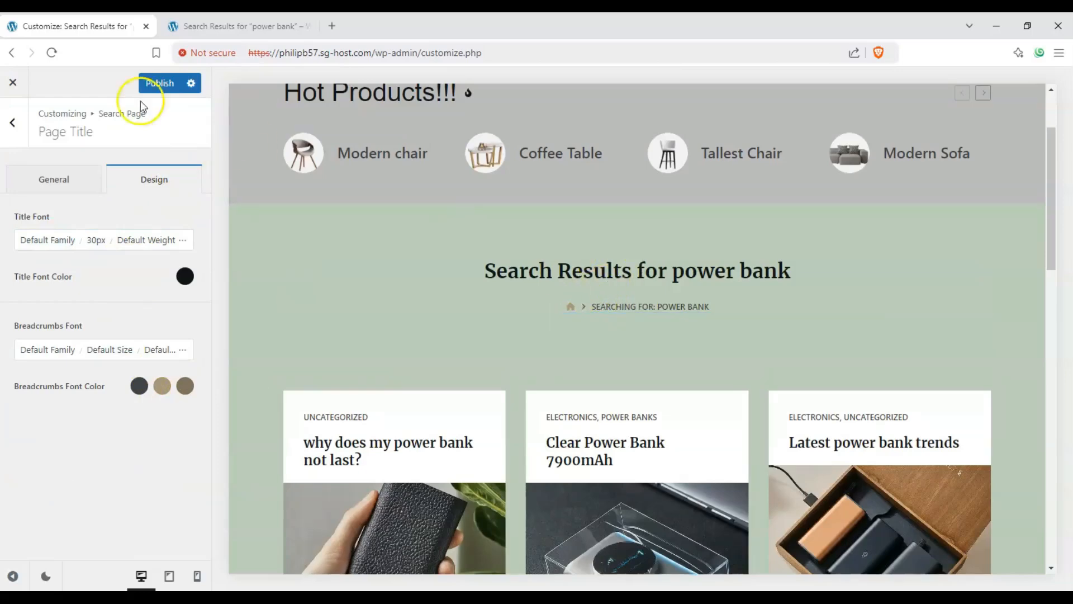
left_click(18, 128)
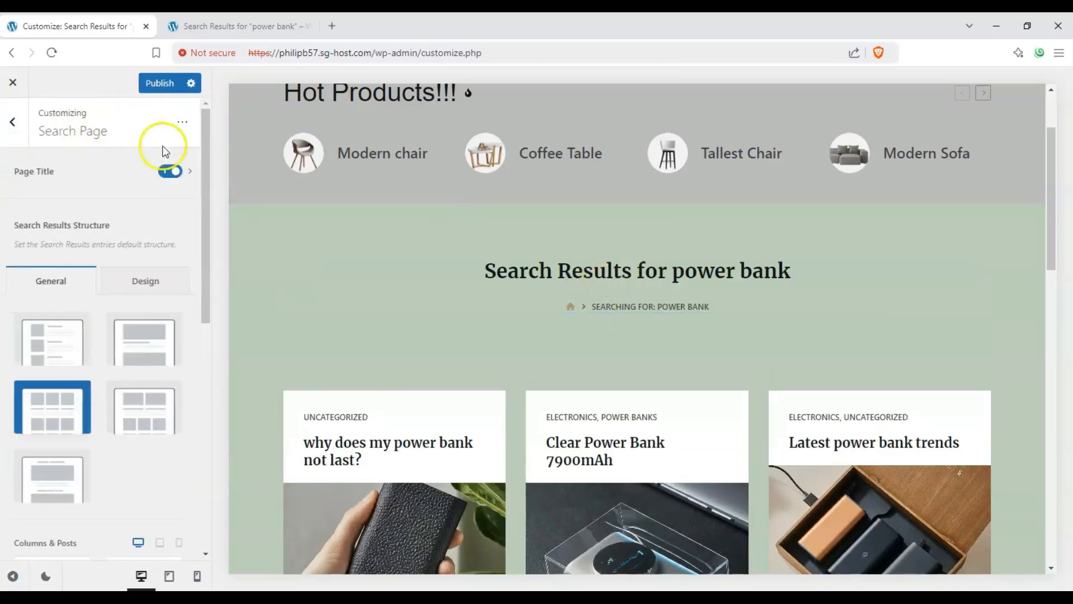
scroll(399, 236, "down", 1)
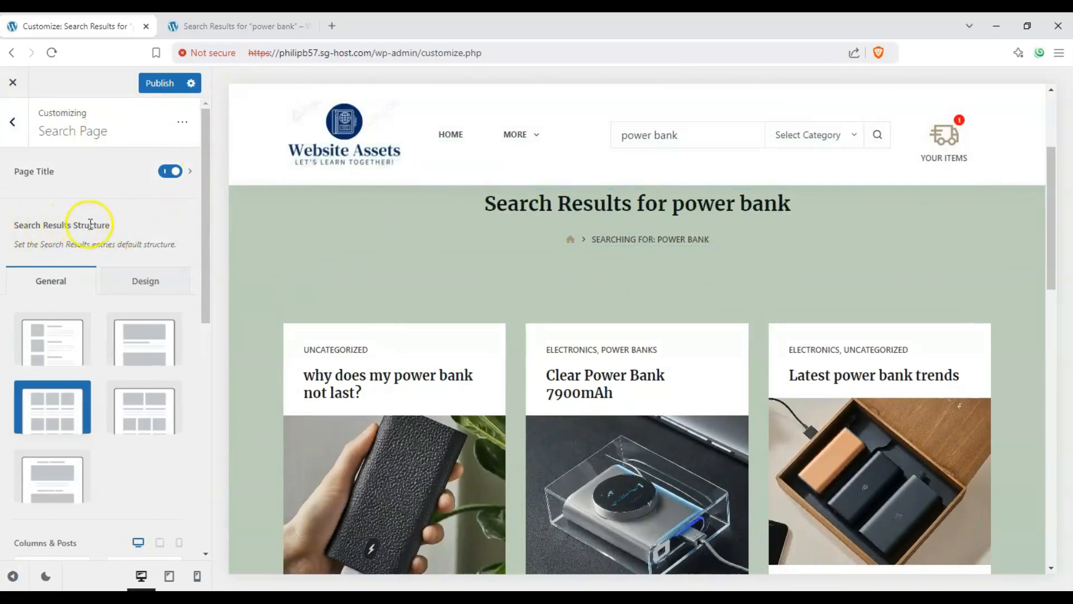
Try the Simple, Classic and Enhanced Grid structures for the search results
left_click_drag(205, 233, 207, 278)
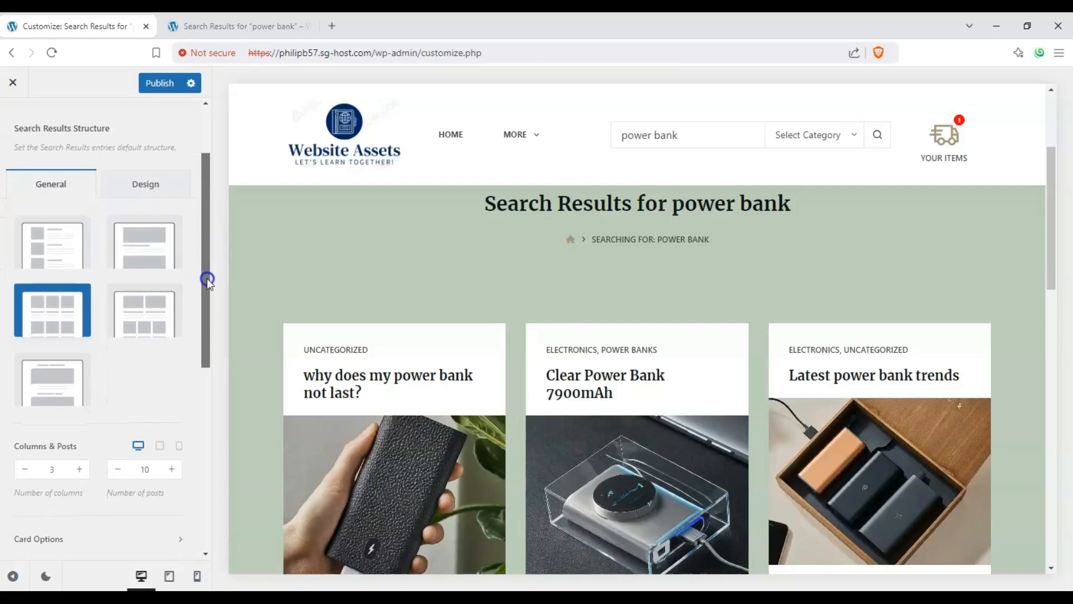
scroll(363, 290, "down", 1)
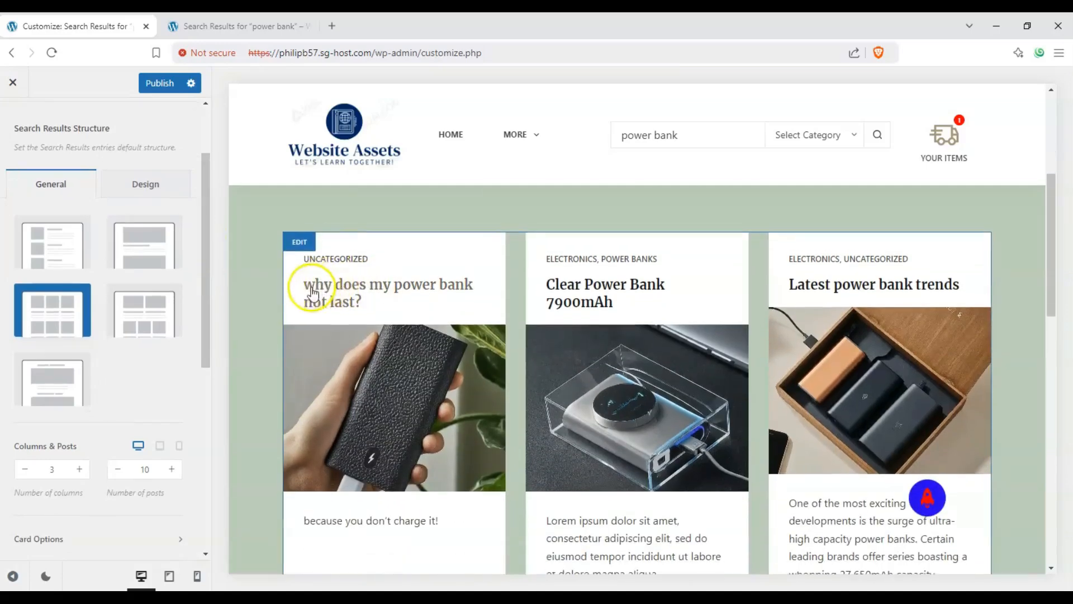
left_click(66, 247)
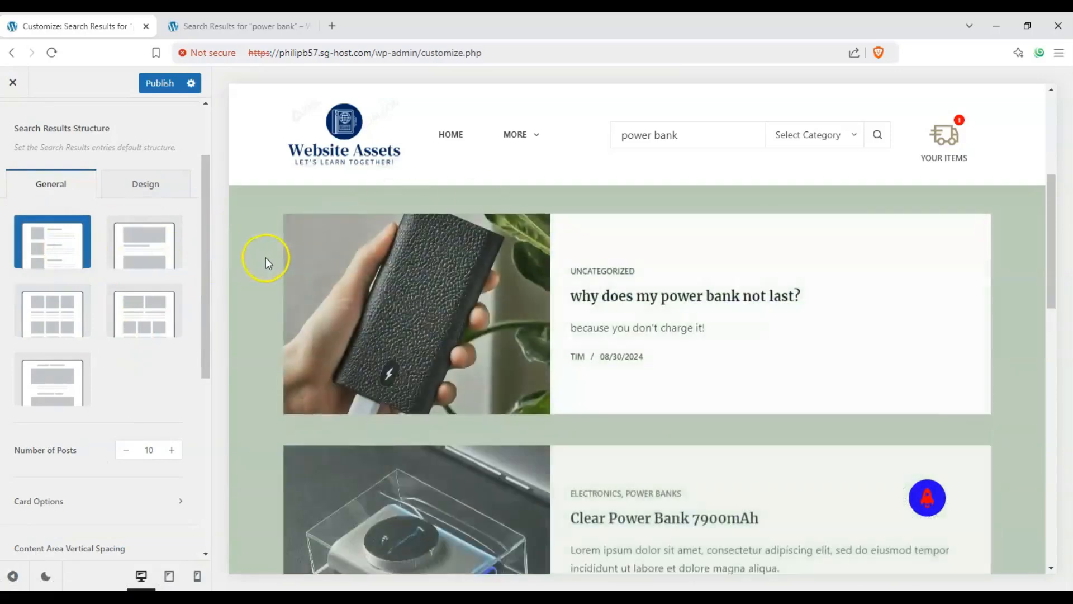
scroll(266, 262, "down", 2)
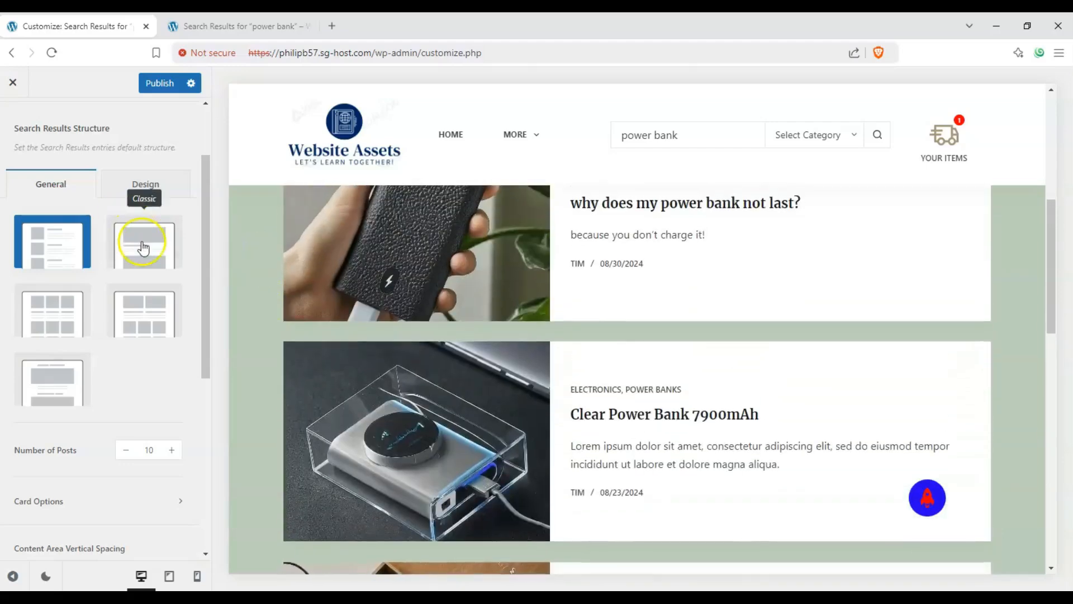
left_click(155, 257)
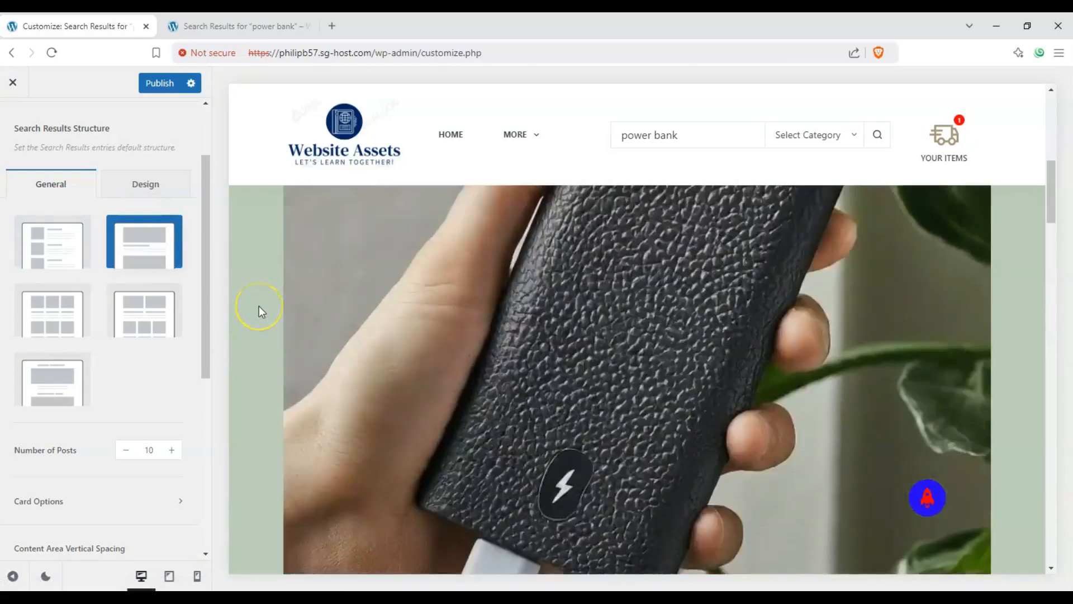
scroll(259, 307, "down", 8)
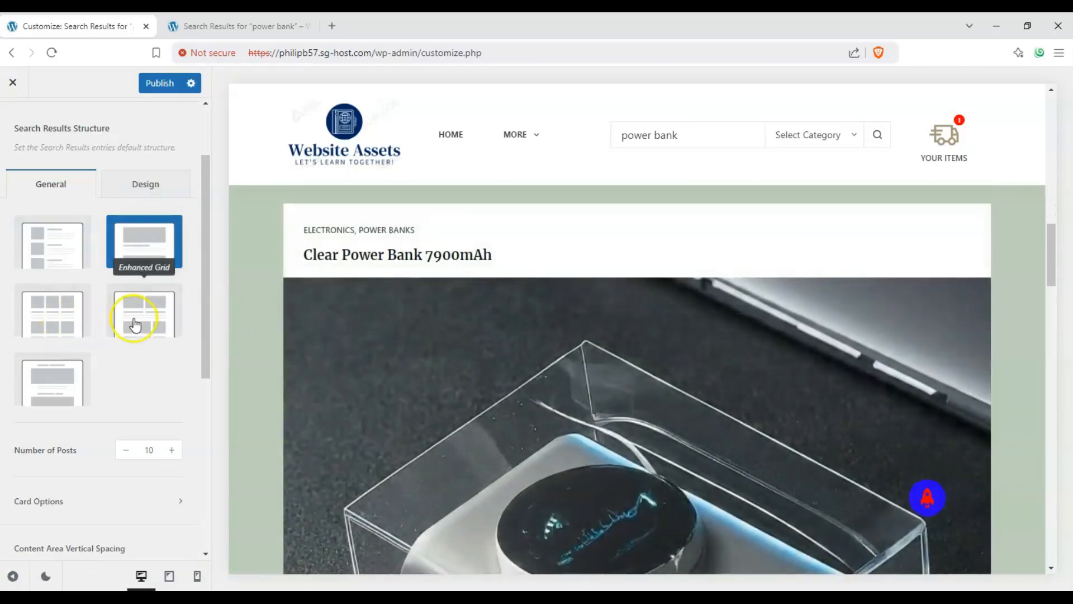
left_click(135, 324)
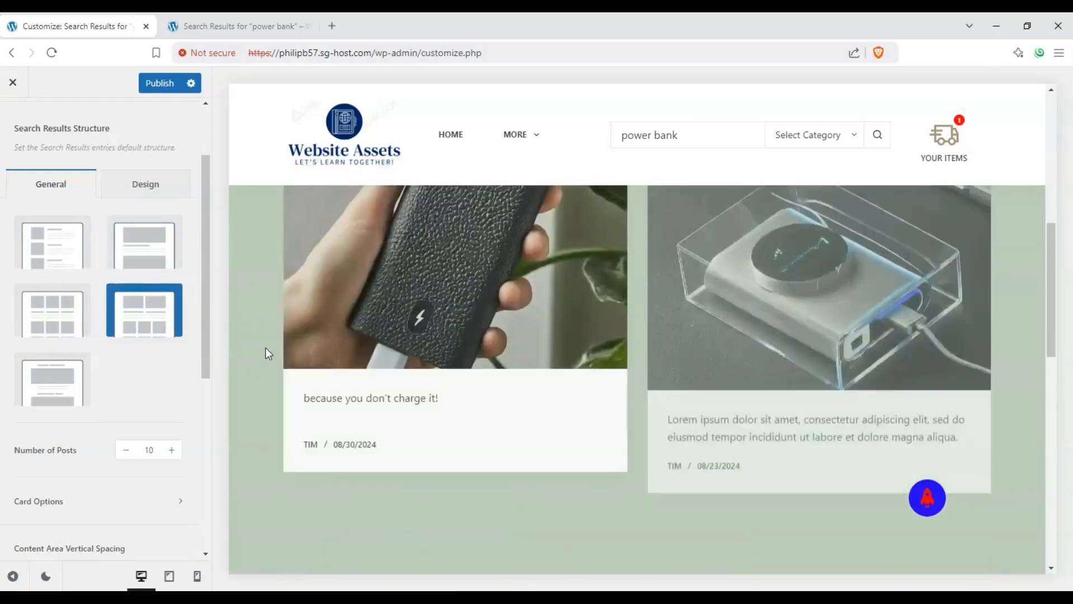
Try the single-column search results structure and scroll through the preview
scroll(266, 347, "down", 5)
scroll(266, 347, "up", 5)
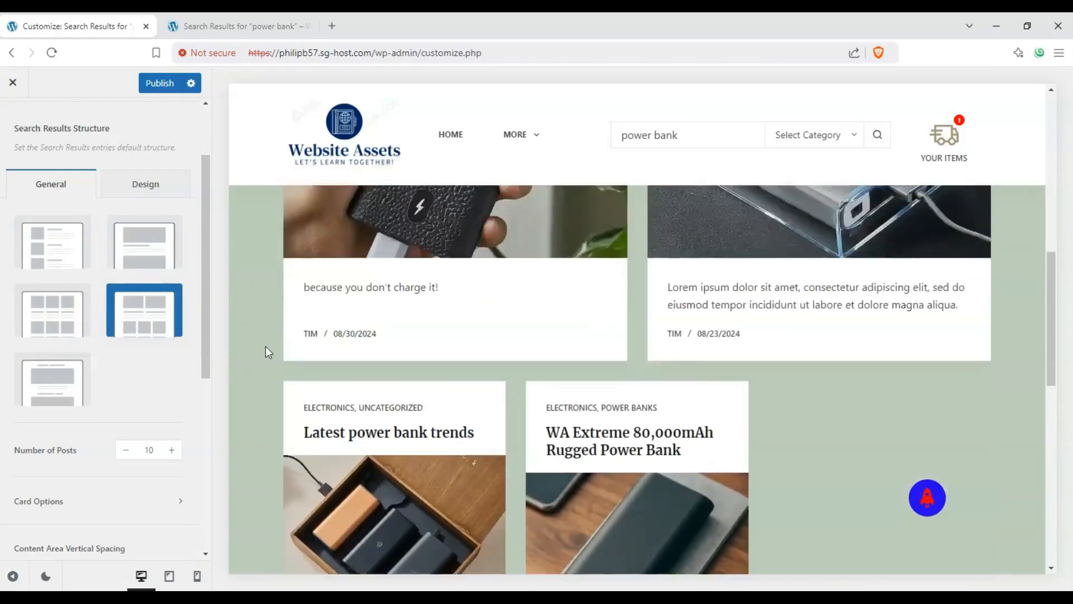
scroll(271, 342, "up", 4)
scroll(533, 287, "down", 4)
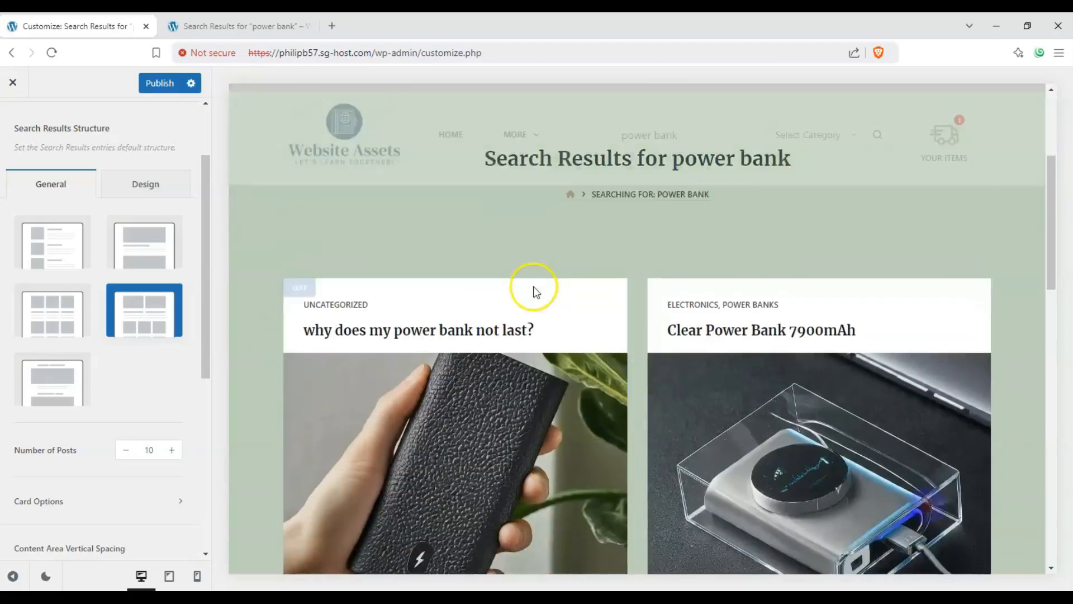
scroll(531, 290, "down", 7)
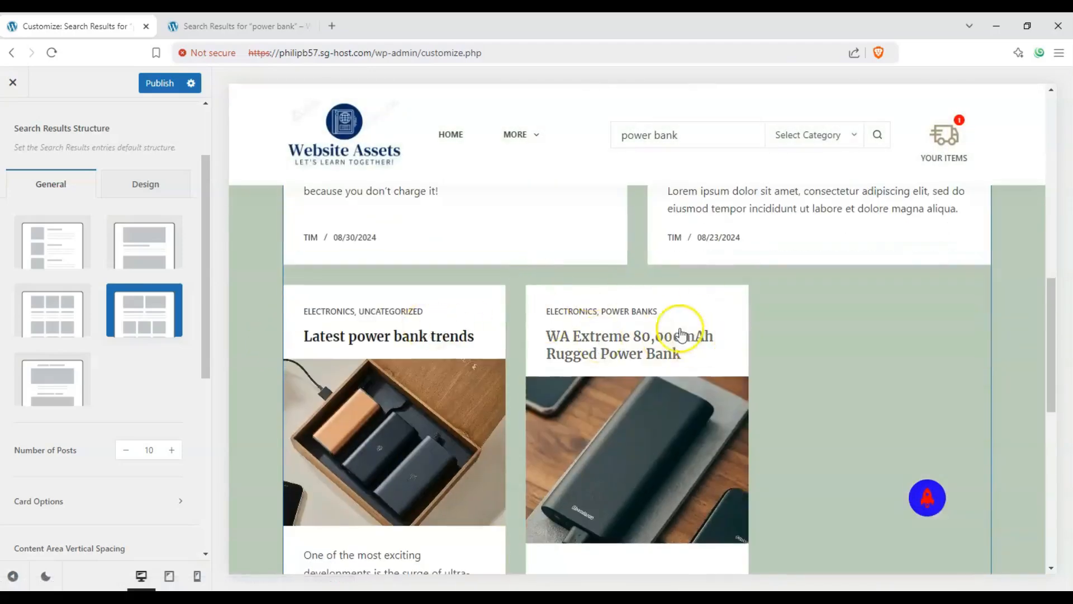
scroll(686, 330, "down", 2)
scroll(564, 306, "down", 2)
left_click(39, 369)
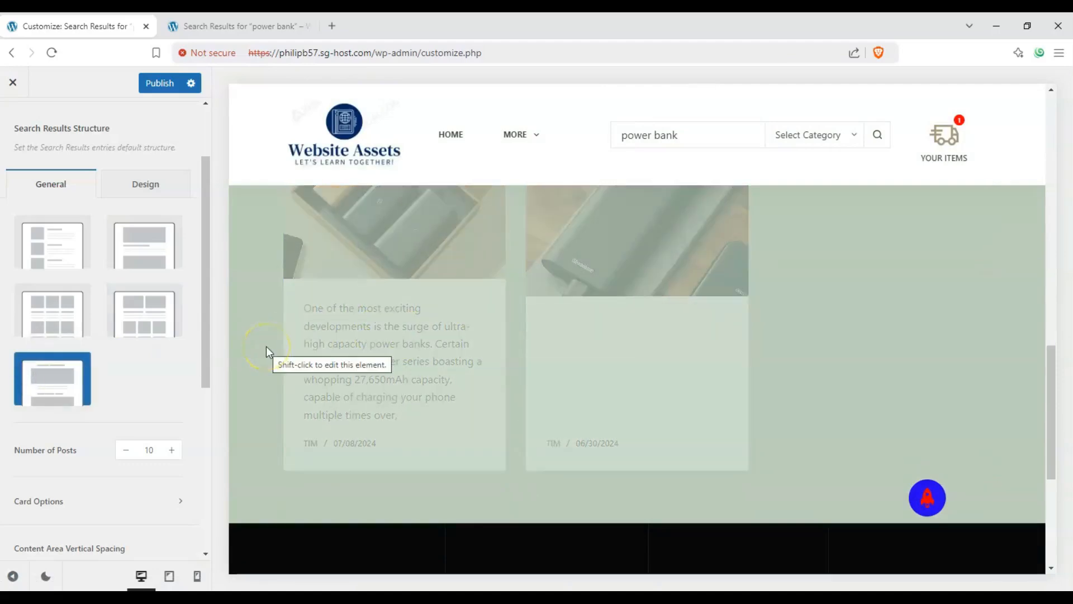
scroll(266, 347, "up", 10)
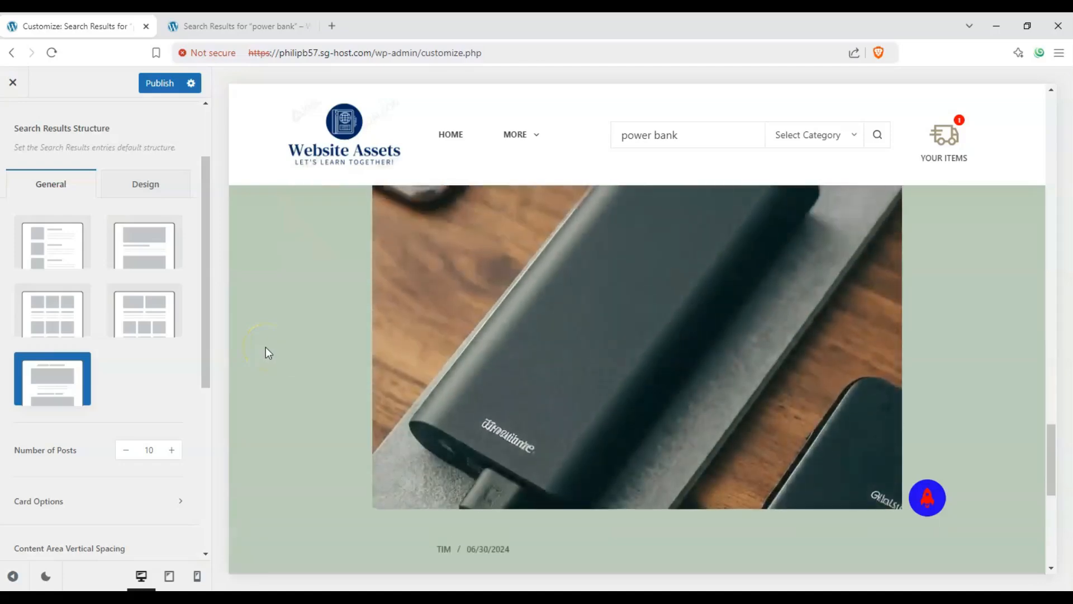
scroll(292, 365, "up", 10)
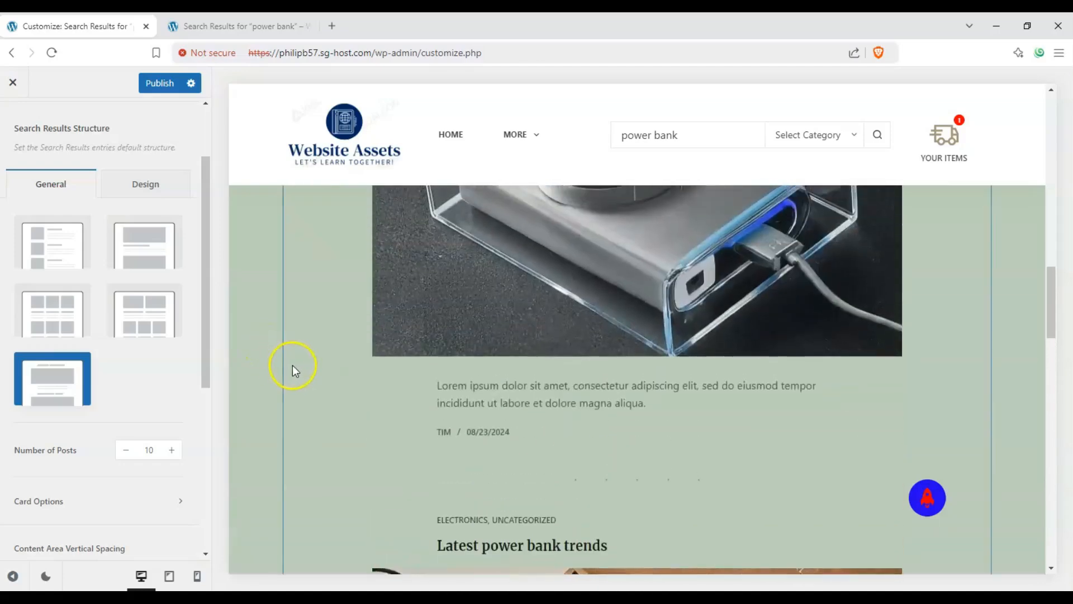
scroll(293, 367, "up", 10)
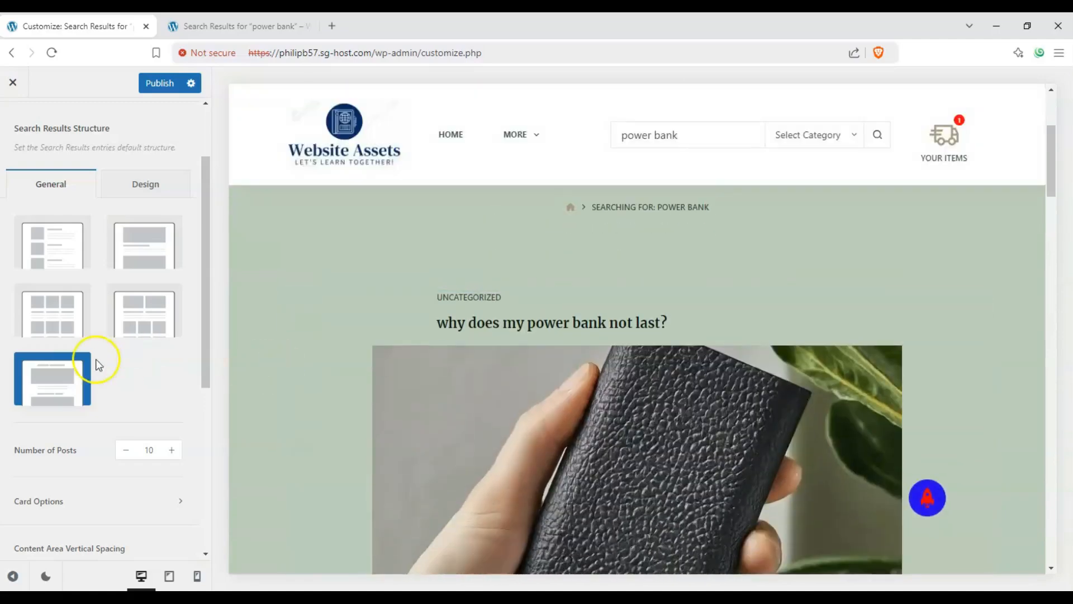
Switch the search results structure to Simple
left_click(54, 250)
left_click_drag(206, 294, 207, 337)
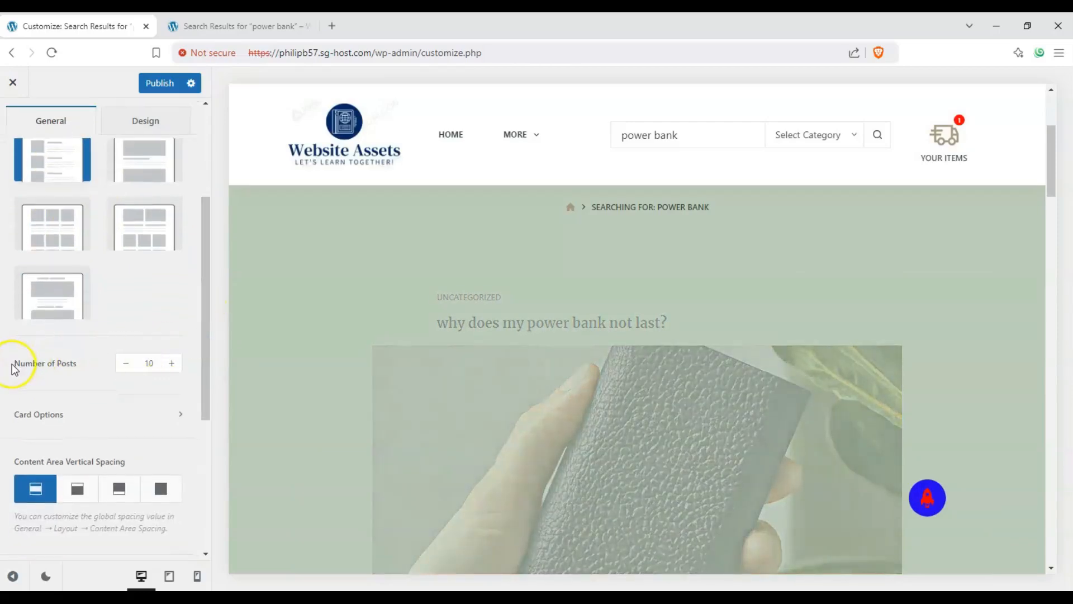
scroll(388, 383, "down", 15)
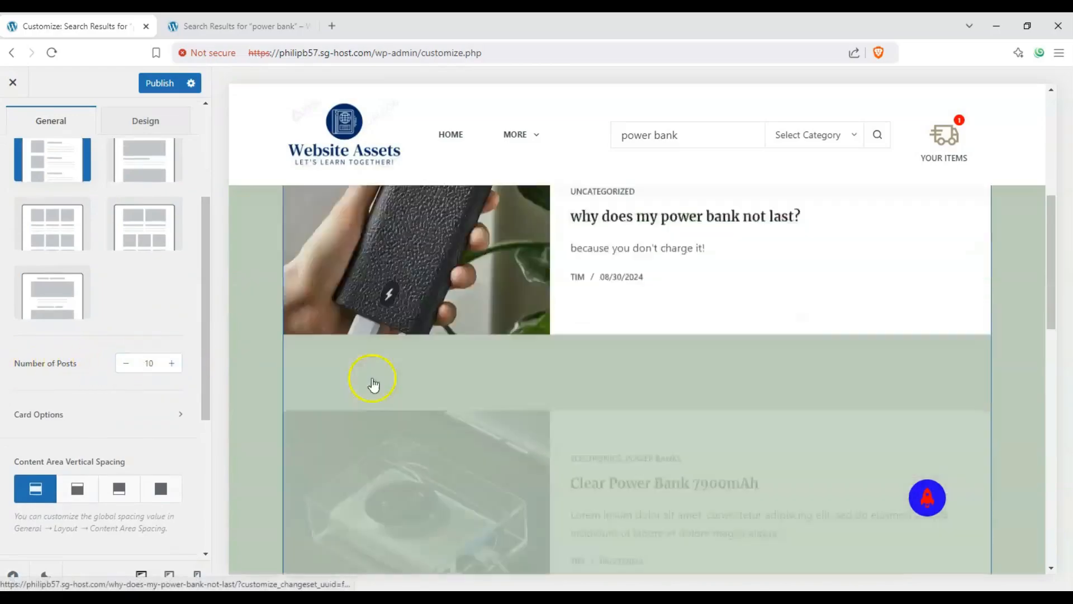
scroll(287, 344, "up", 15)
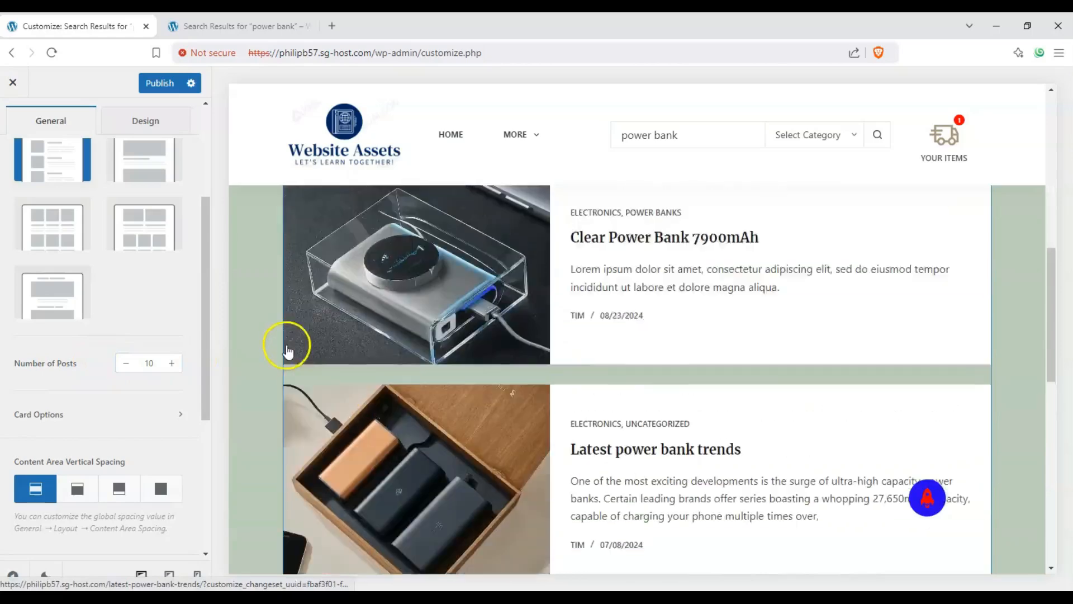
scroll(137, 352, "down", 3)
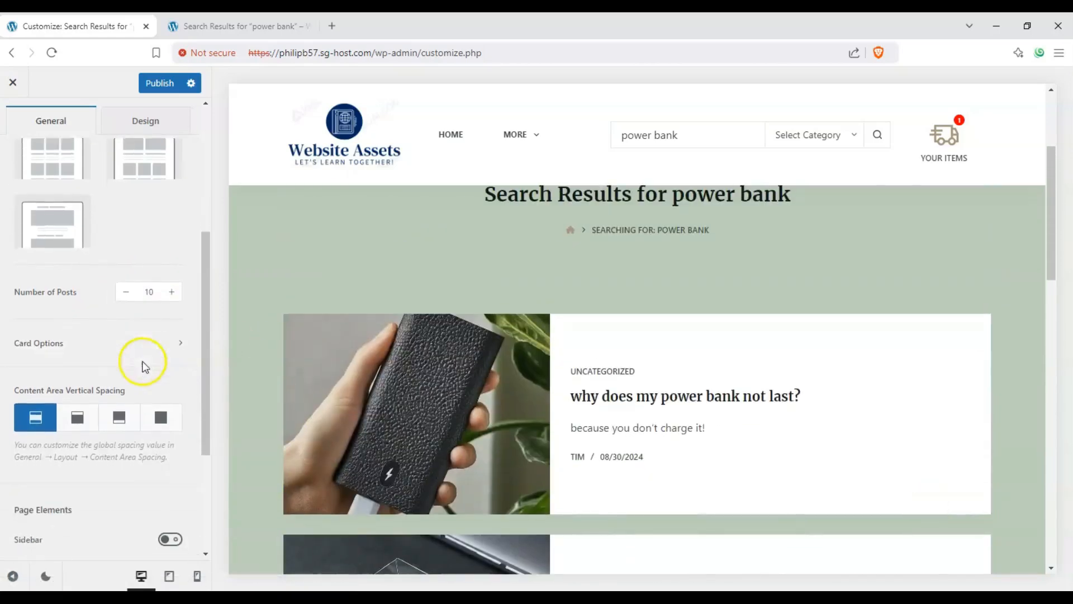
scroll(304, 355, "down", 2)
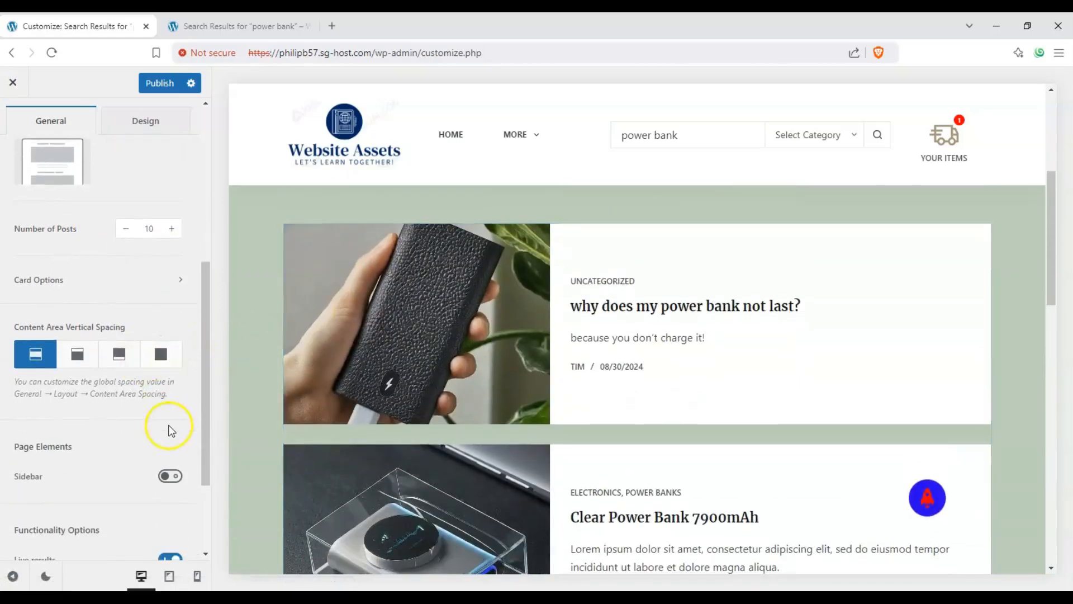
Open Card Options and hide the top Post Meta card element
left_click(157, 290)
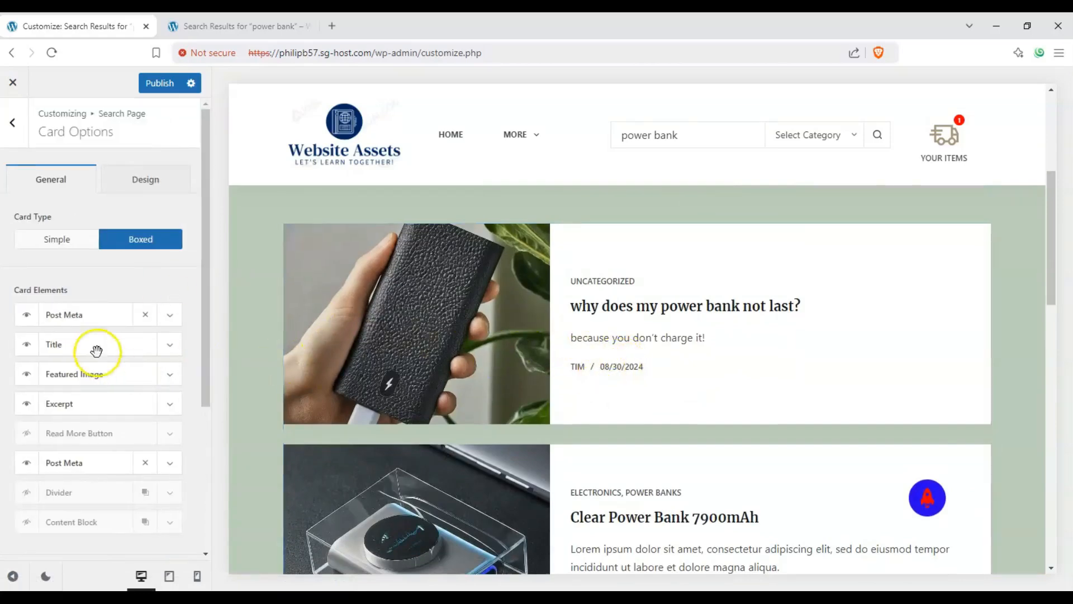
left_click(26, 315)
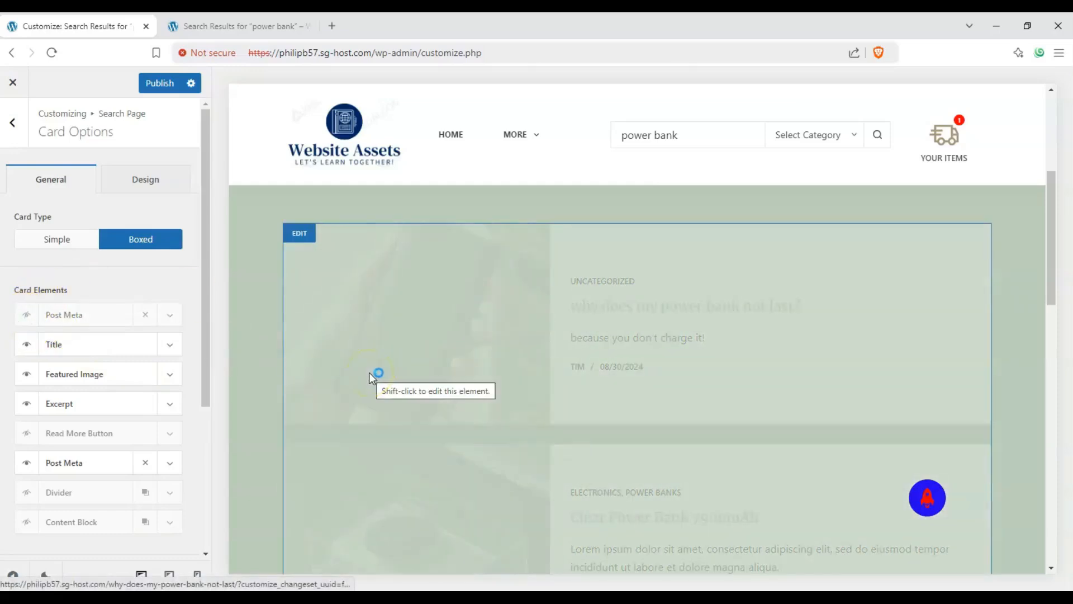
scroll(187, 392, "down", 1)
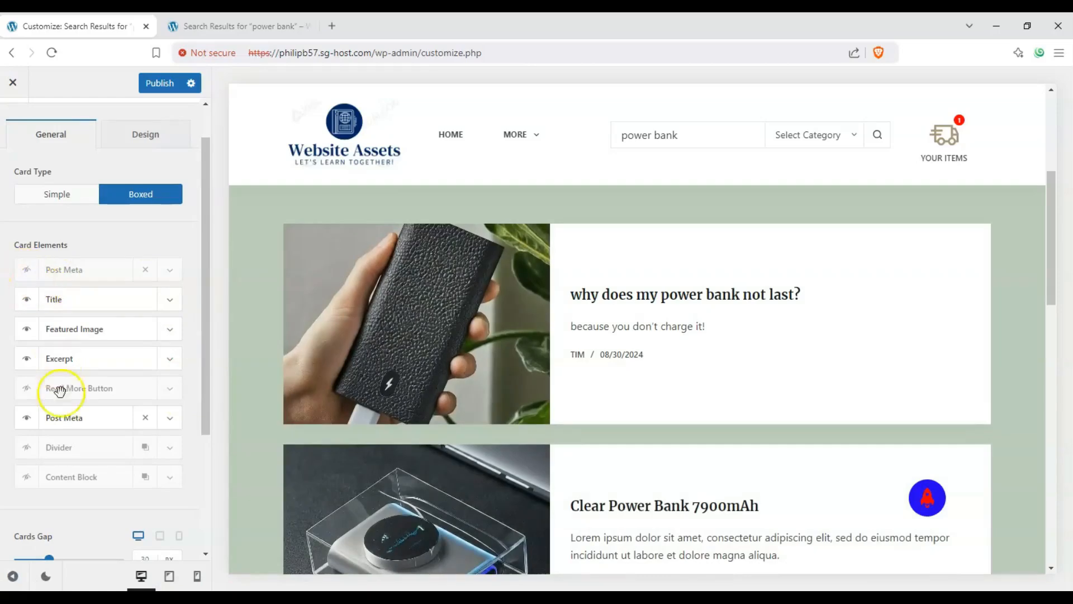
left_click(35, 418)
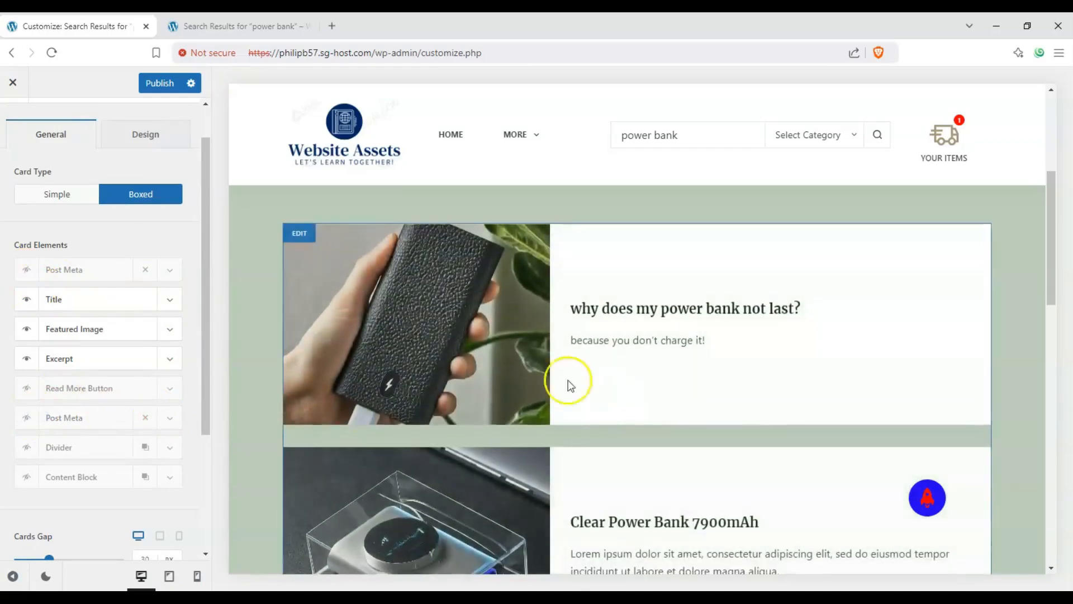
left_click(35, 419)
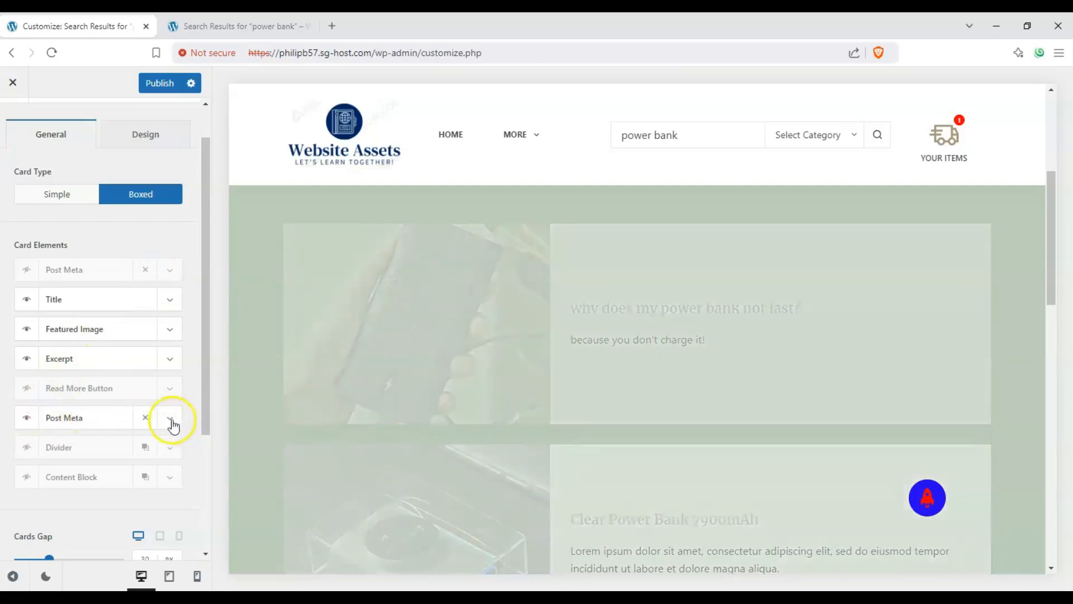
Toggle the Author and Published Date items of the lower Post Meta, then hide that Post Meta element
left_click(171, 420)
scroll(162, 431, "down", 2)
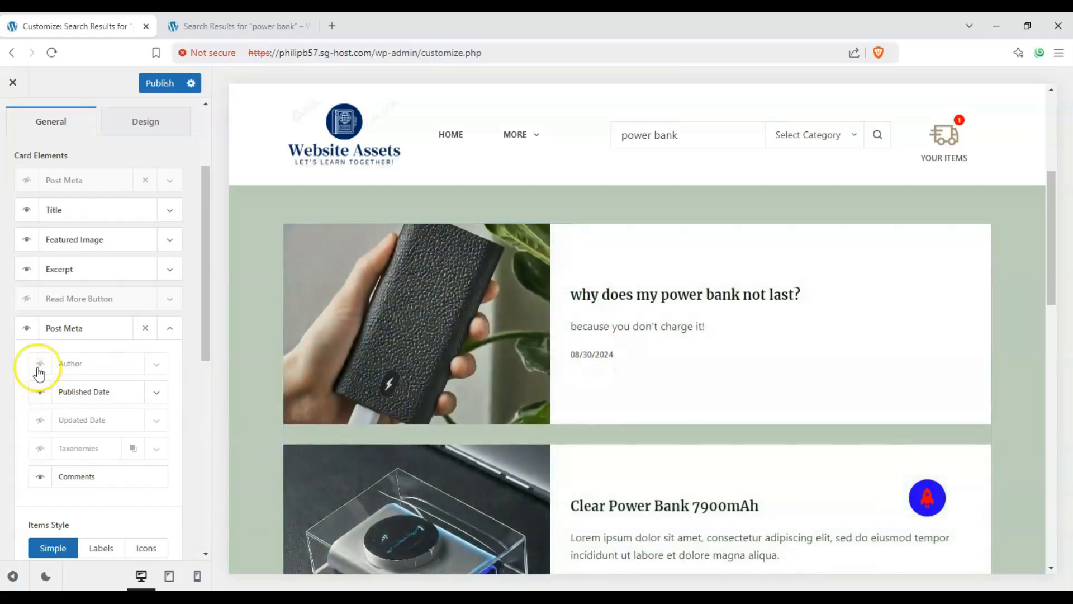
left_click(41, 395)
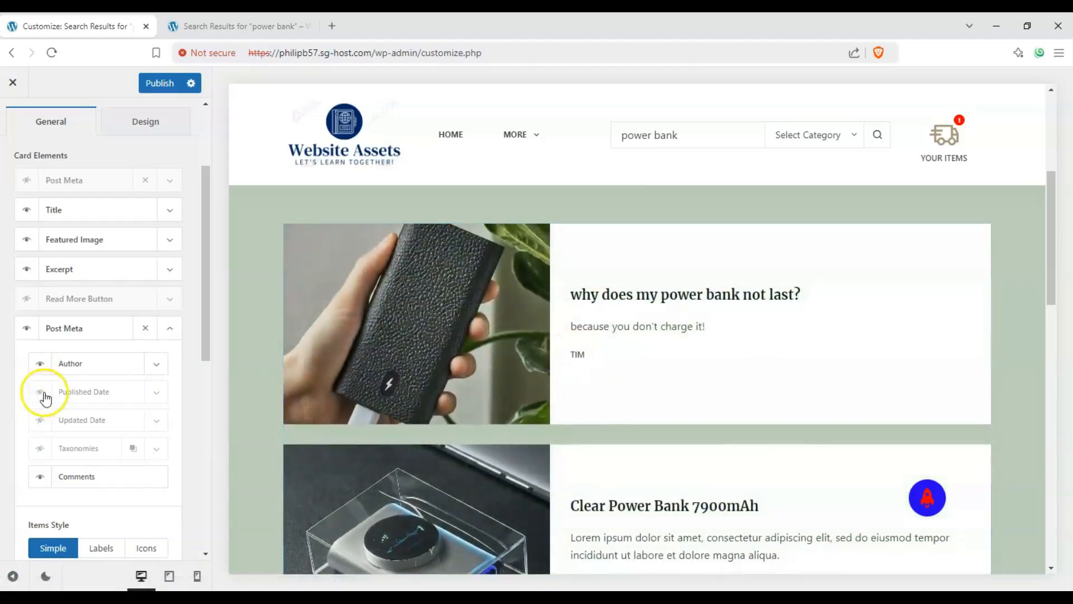
left_click(32, 335)
scroll(113, 364, "up", 1)
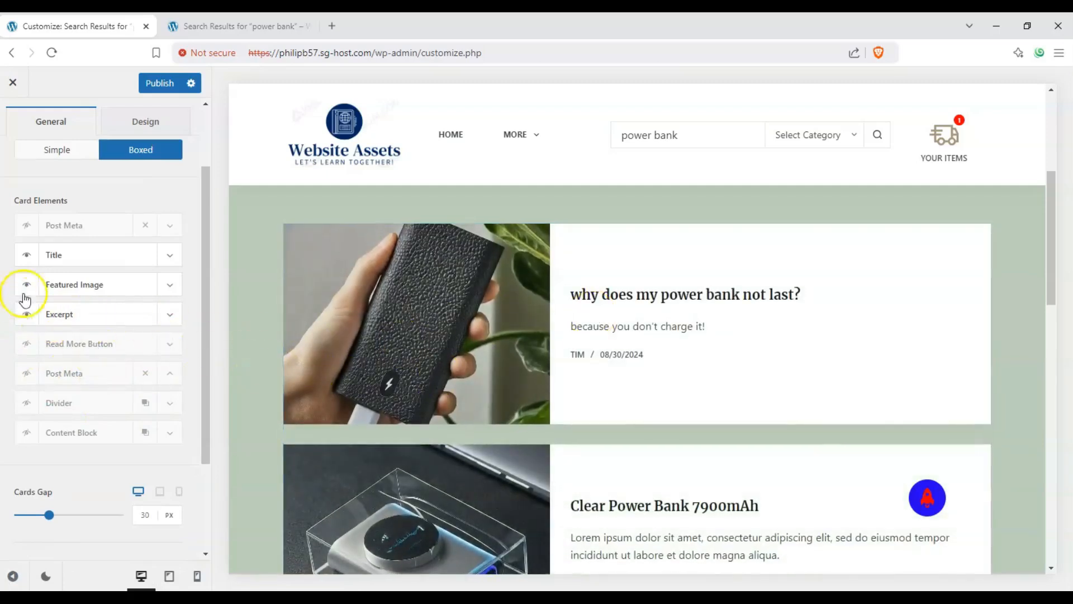
Enable the Read More Button card element and review its button options
left_click(25, 346)
left_click(169, 348)
left_click(169, 348)
left_click(170, 348)
left_click(169, 347)
left_click(169, 348)
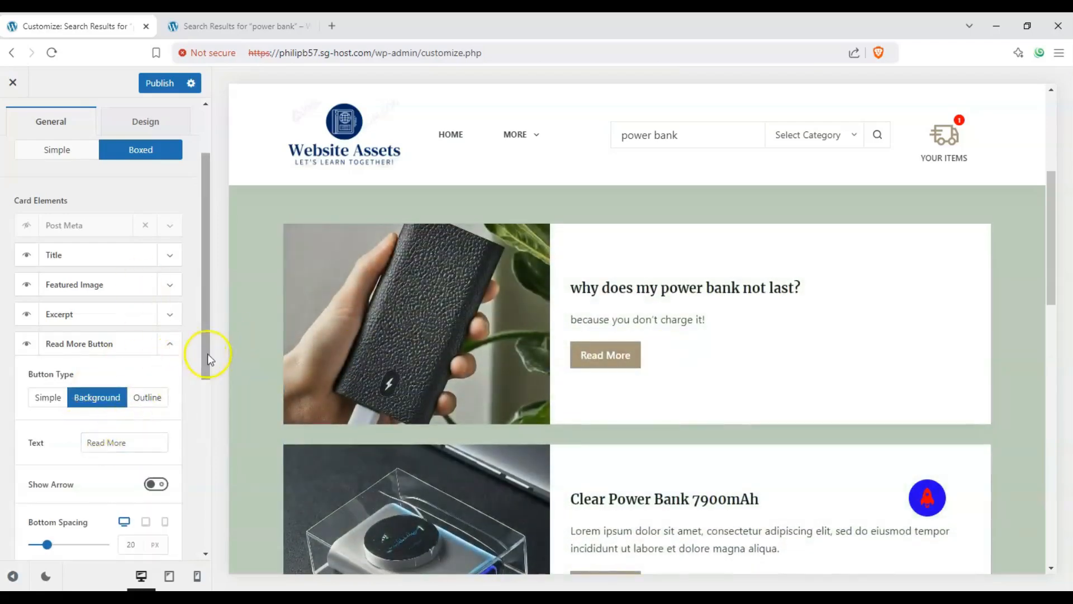
left_click(170, 343)
Set Cards Gap to 58 px and Card Inner Spacing to 80 px
scroll(209, 300, "down", 1)
left_click_drag(218, 331, 213, 430)
left_click_drag(54, 393, 82, 393)
left_click_drag(63, 455, 97, 466)
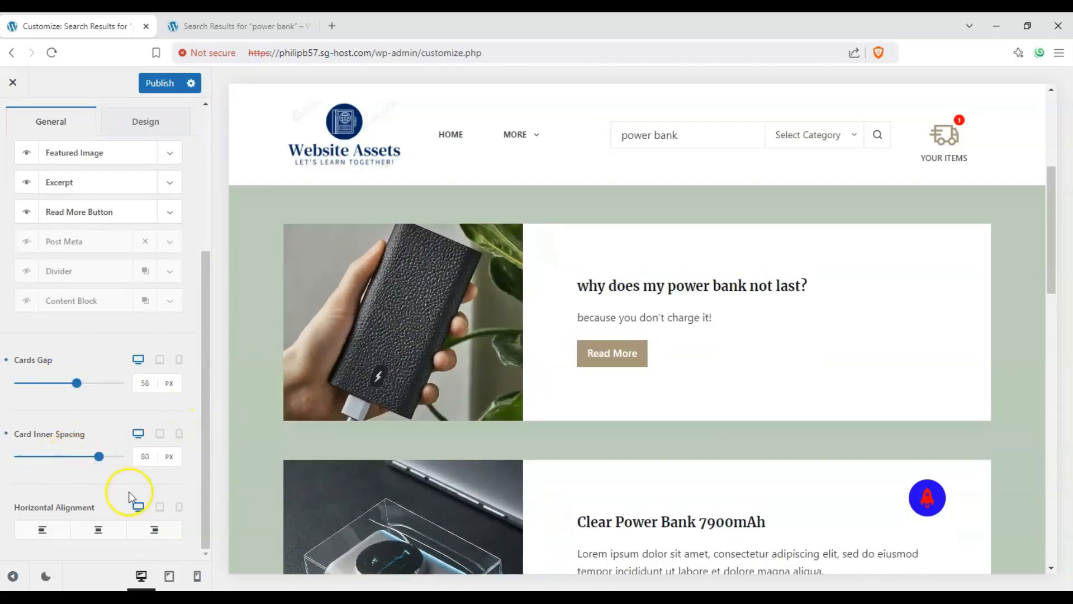
Set the cards' horizontal alignment to centre
left_click(109, 529)
left_click(152, 529)
left_click(119, 529)
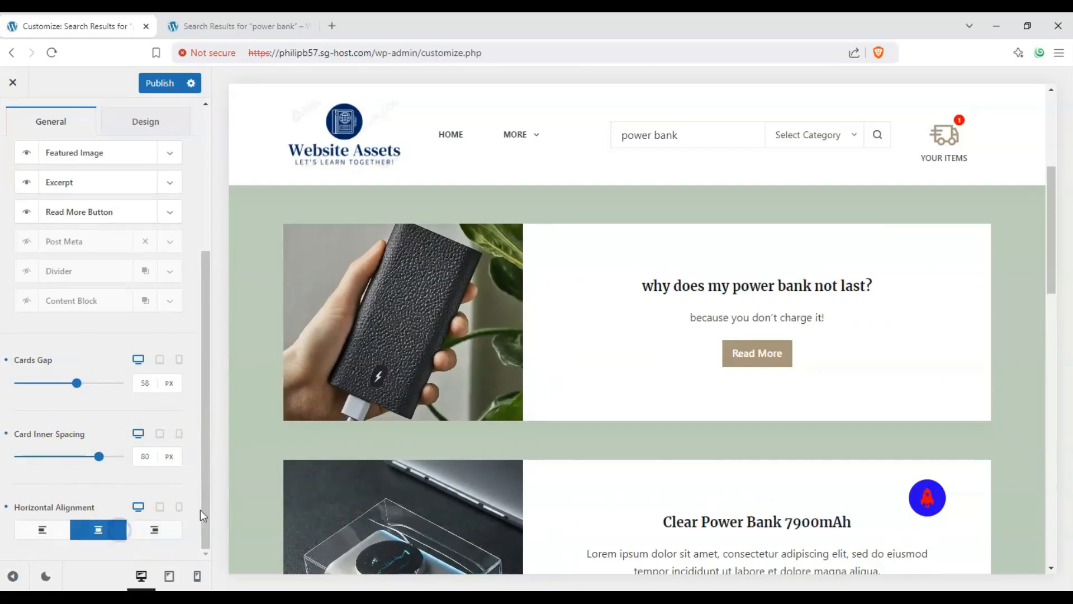
scroll(160, 288, "up", 4)
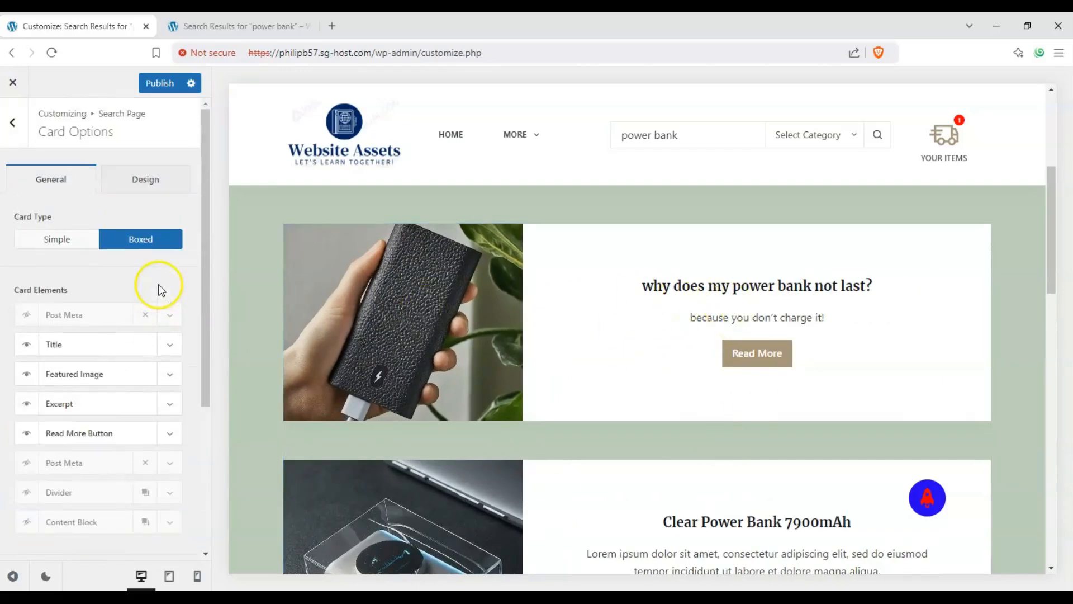
scroll(160, 288, "down", 2)
scroll(113, 233, "up", 1)
left_click(83, 197)
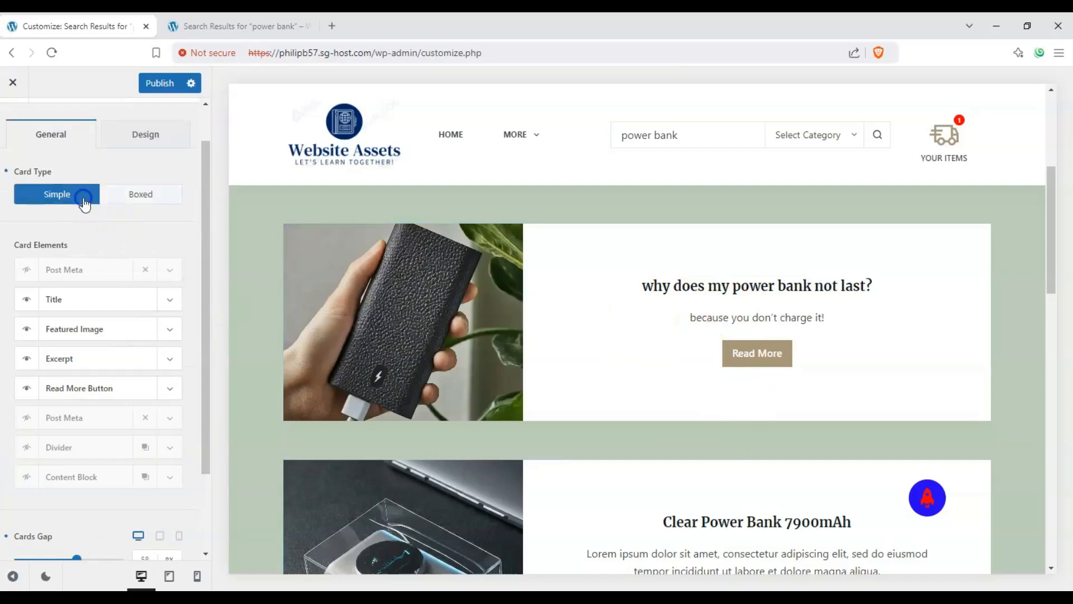
left_click(131, 202)
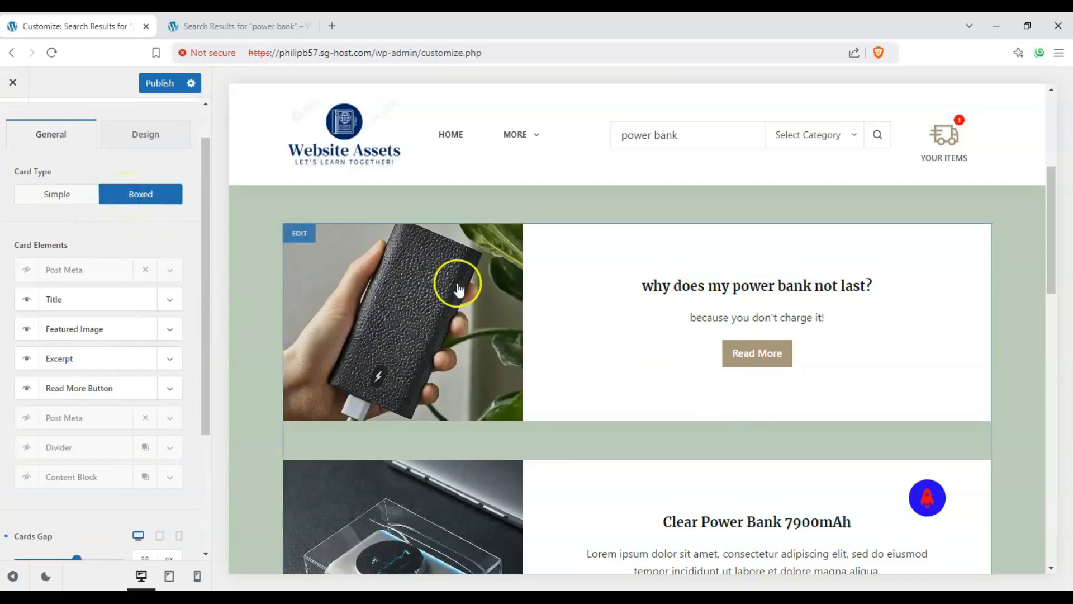
scroll(442, 285, "down", 8)
scroll(430, 288, "up", 8)
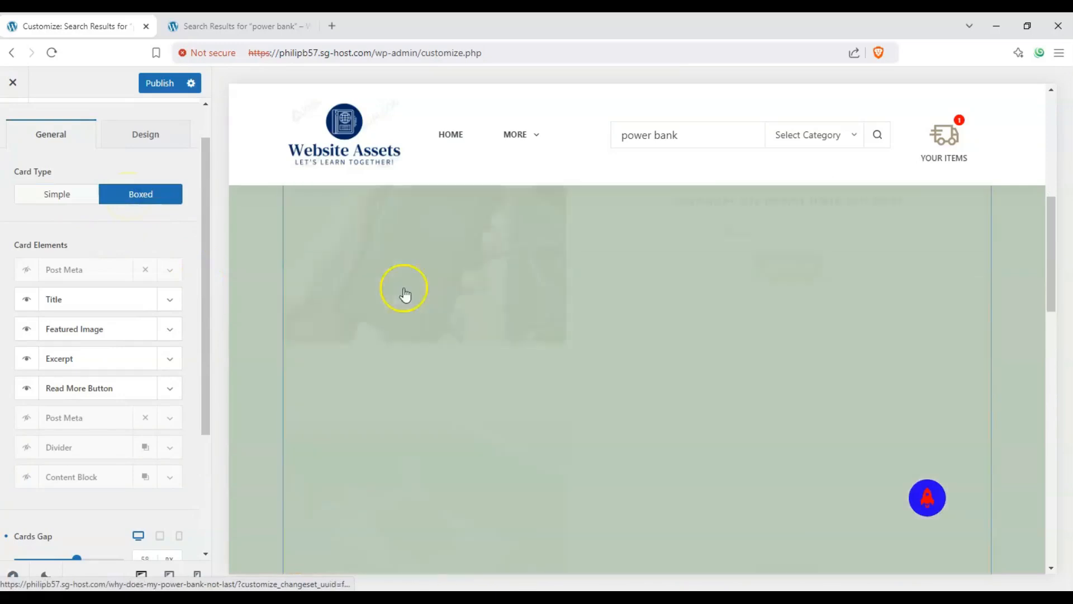
left_click(90, 196)
left_click(146, 196)
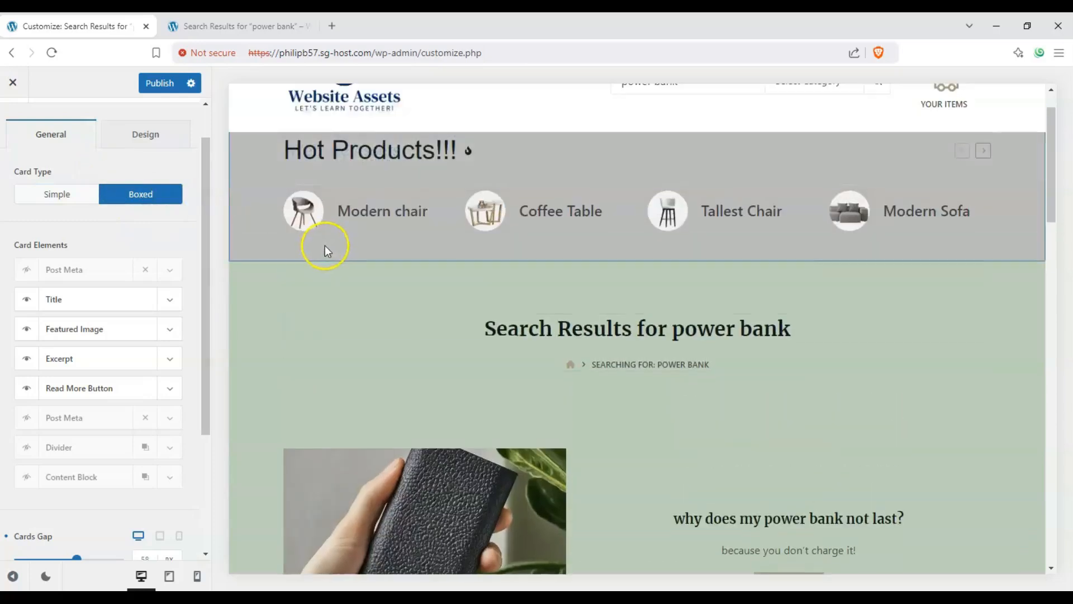
Try each Content Area Vertical Spacing option, ending back on Top & Bottom
scroll(94, 213, "up", 1)
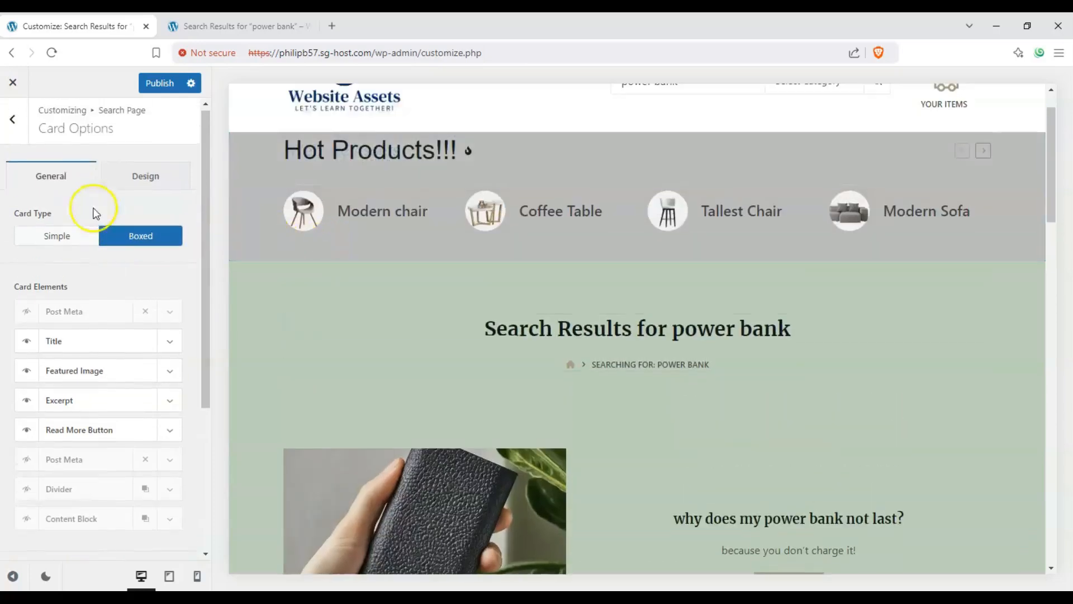
left_click(13, 119)
scroll(202, 309, "down", 2)
scroll(190, 311, "up", 2)
scroll(128, 324, "down", 2)
left_click(81, 247)
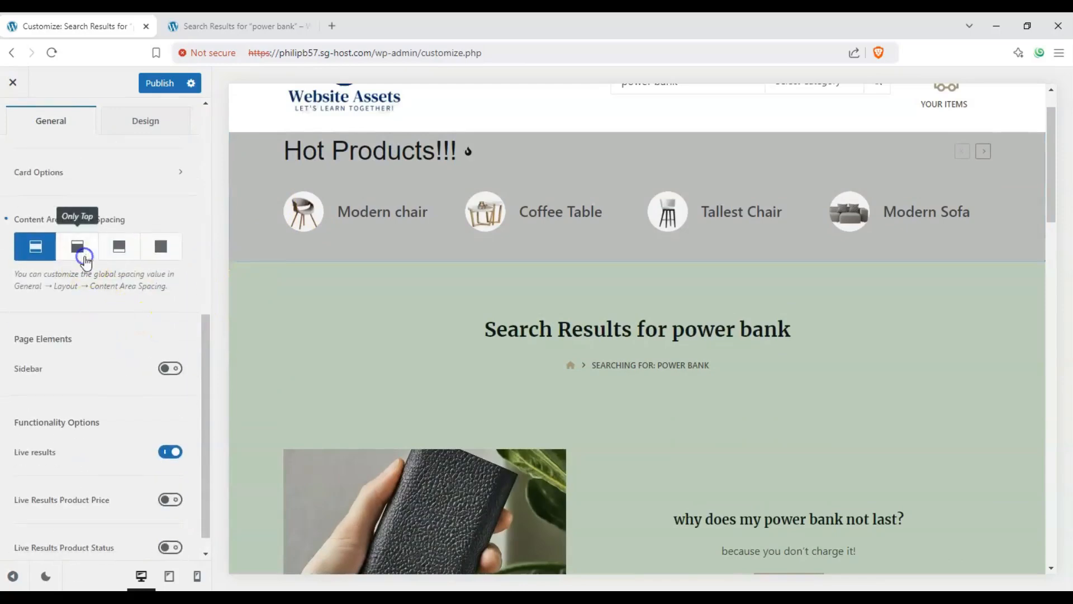
left_click(119, 248)
left_click(161, 247)
left_click(40, 249)
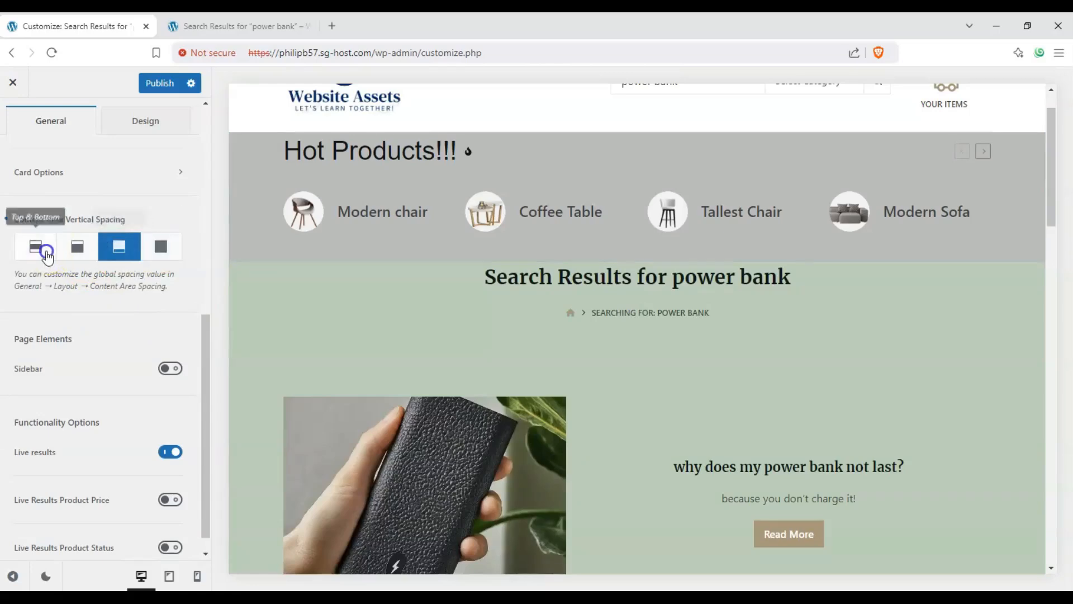
Try enabling the sidebar and switching it between left and right positions, then turn the sidebar off again
scroll(392, 341, "down", 10)
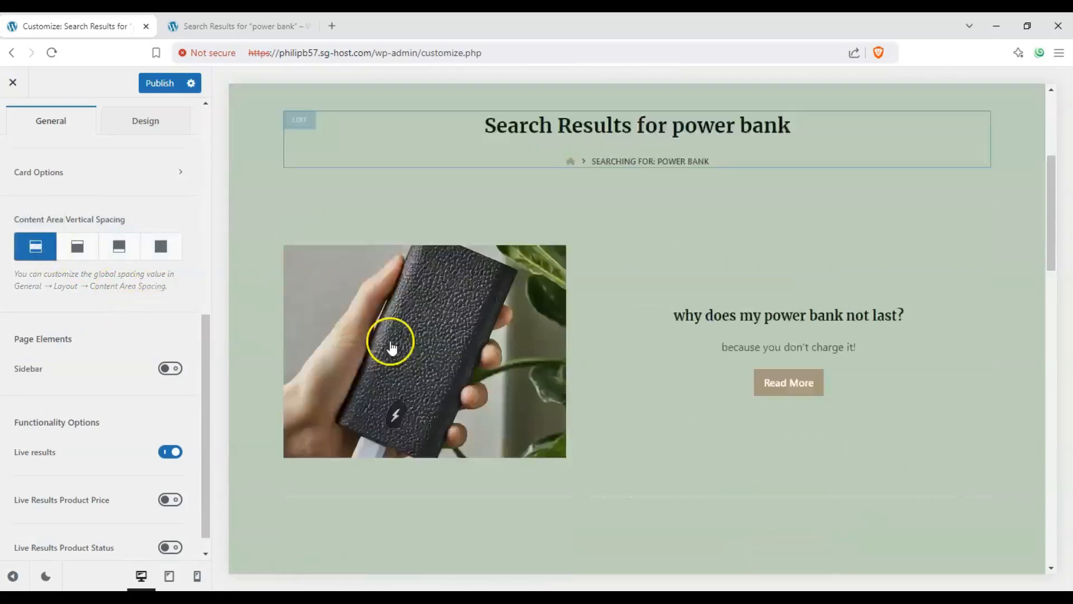
scroll(358, 338, "up", 10)
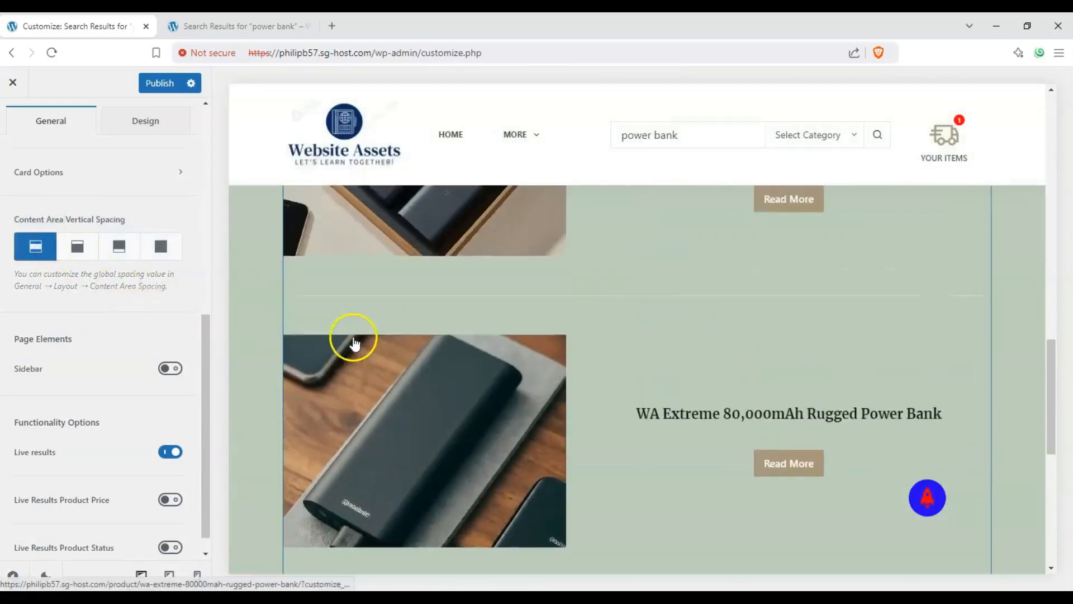
scroll(347, 342, "up", 3)
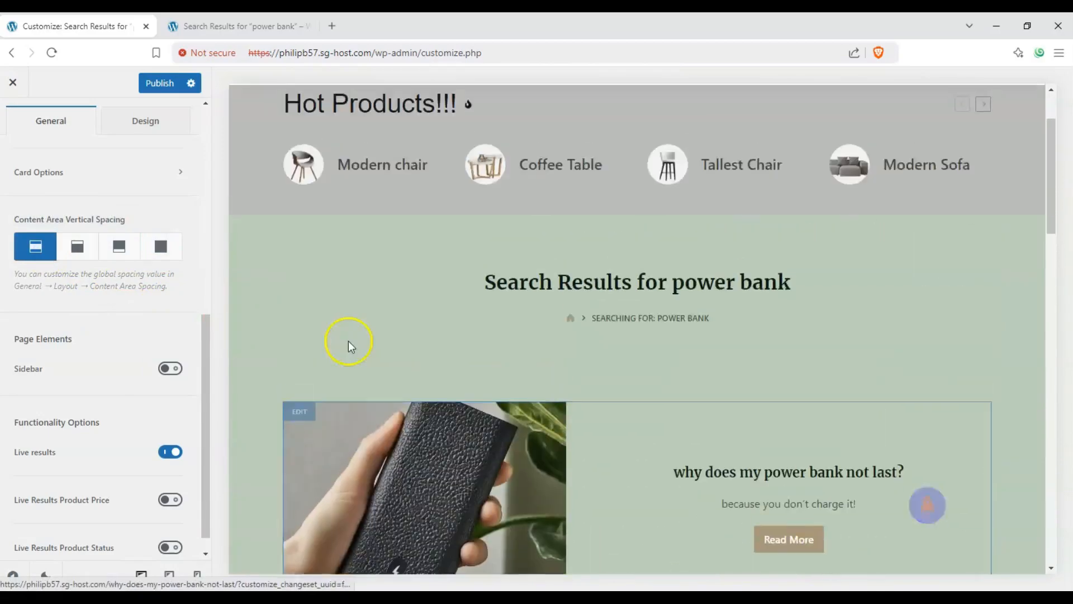
scroll(345, 342, "down", 2)
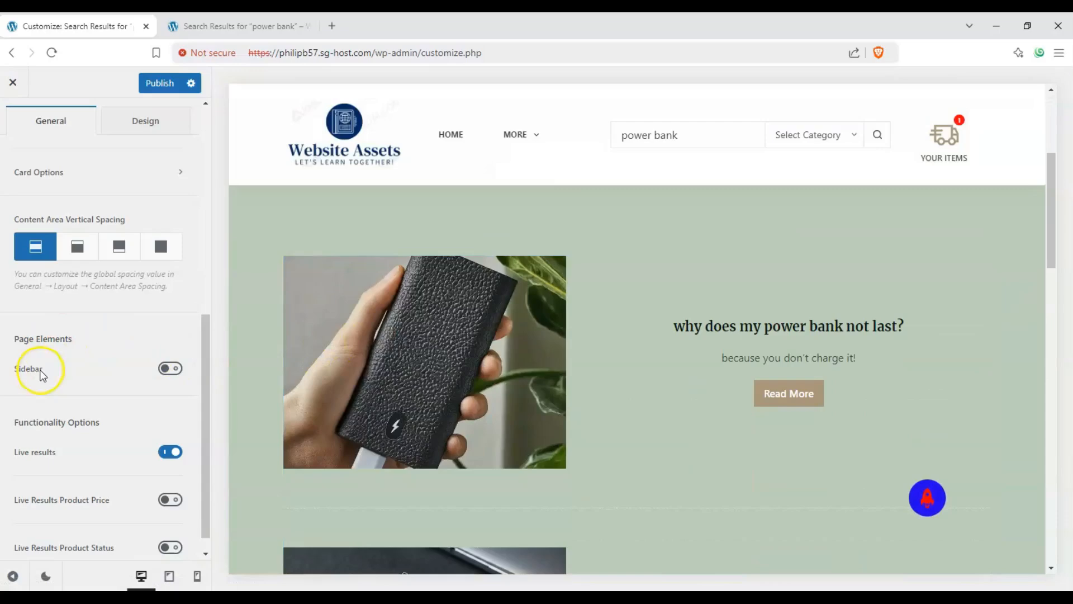
left_click(165, 369)
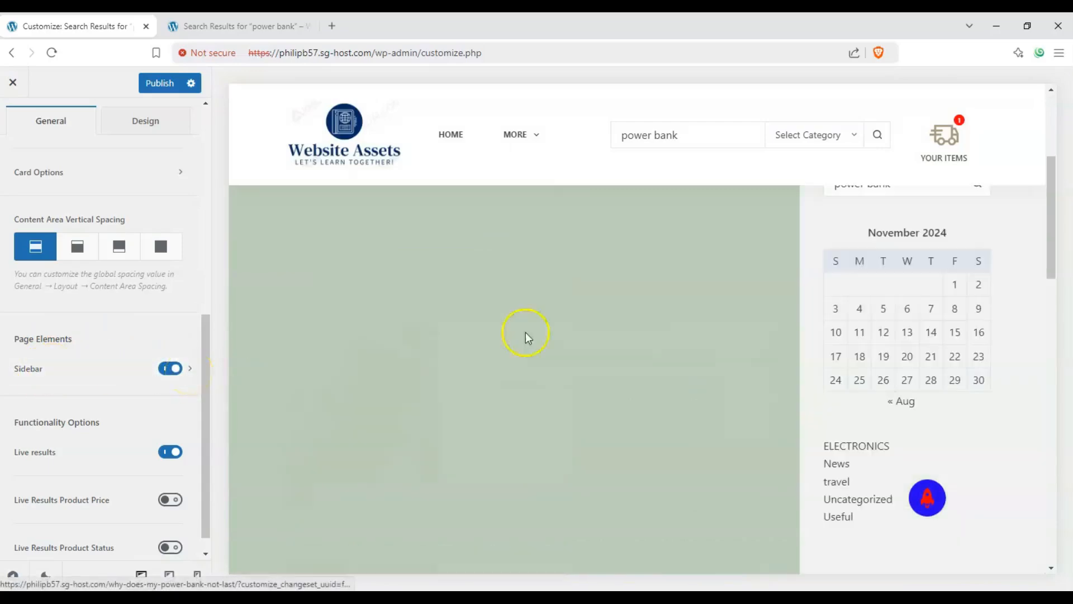
left_click(190, 369)
left_click(58, 224)
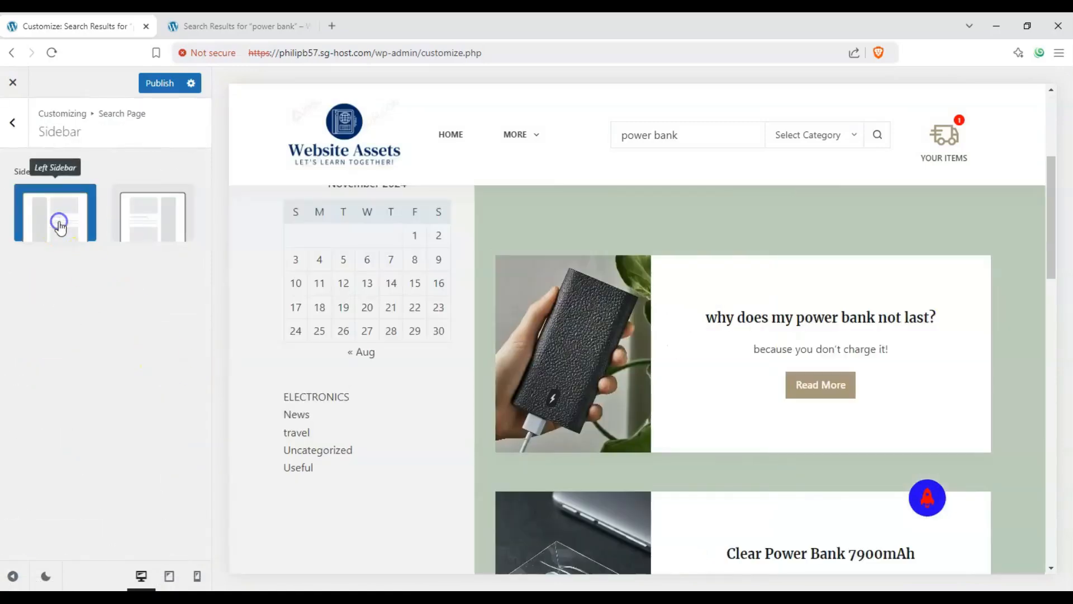
left_click(137, 221)
left_click(12, 122)
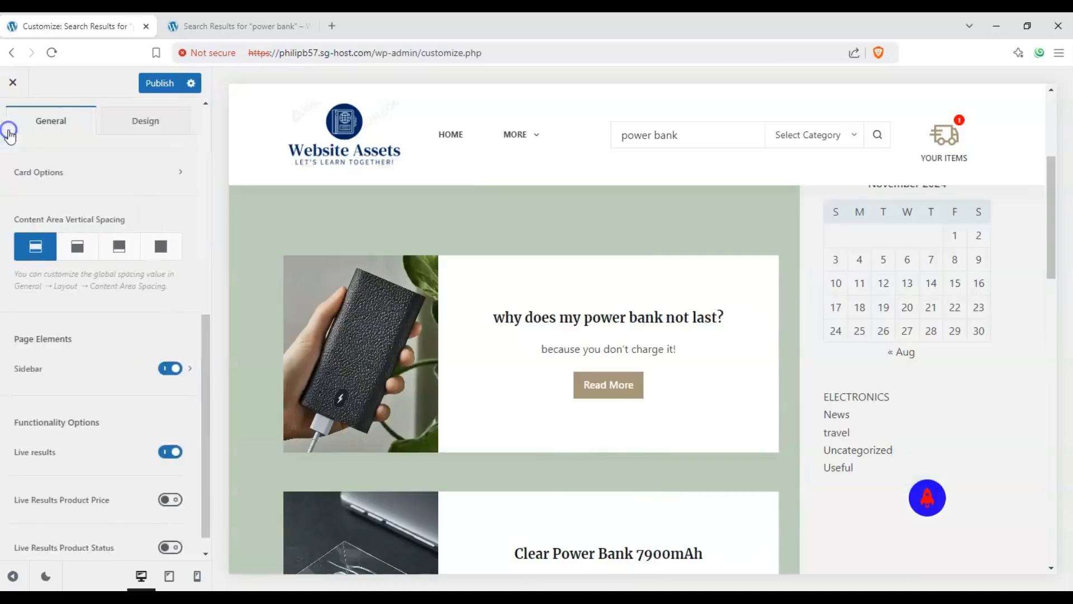
left_click(169, 367)
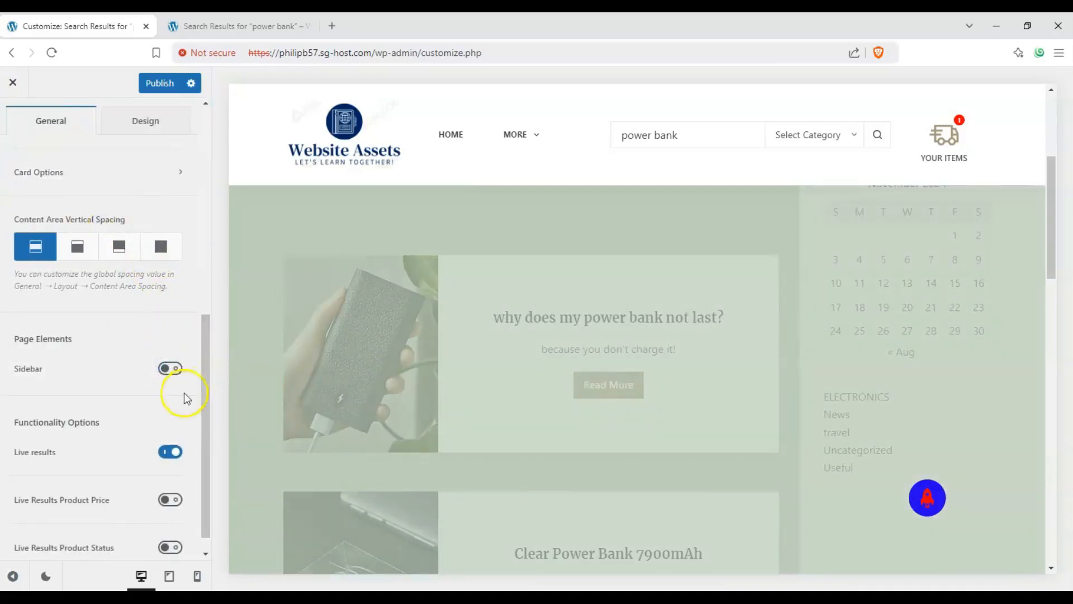
Enable the Live Results Product Price and Live Results Product Status options
scroll(173, 425, "down", 1)
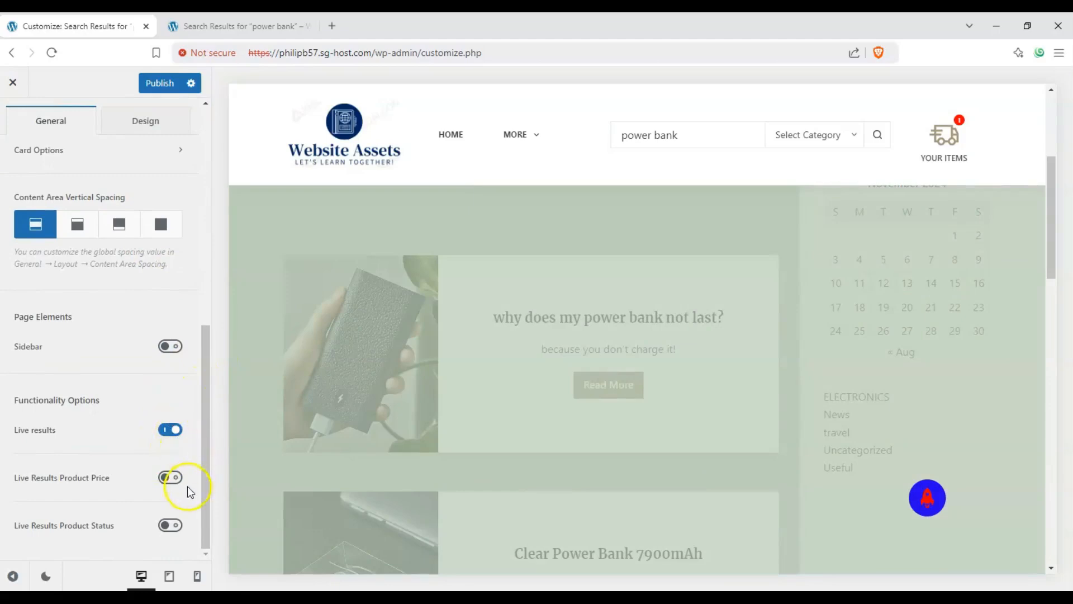
left_click(171, 478)
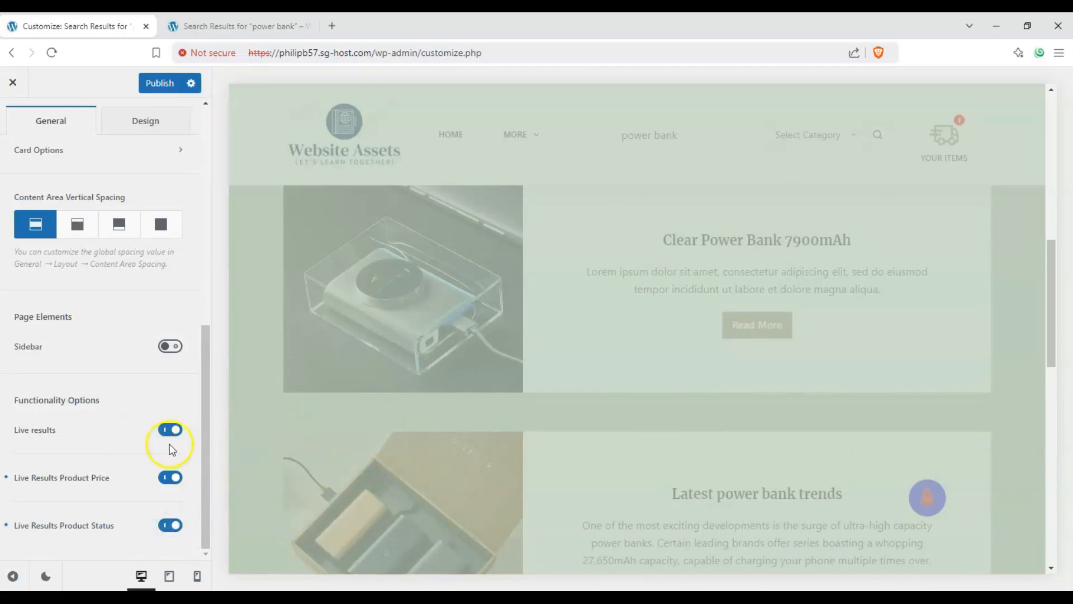
Publish the customizer changes and scroll through the search results preview
scroll(167, 445, "up", 3)
scroll(170, 450, "up", 5)
scroll(151, 311, "down", 5)
scroll(150, 310, "down", 3)
scroll(150, 310, "up", 8)
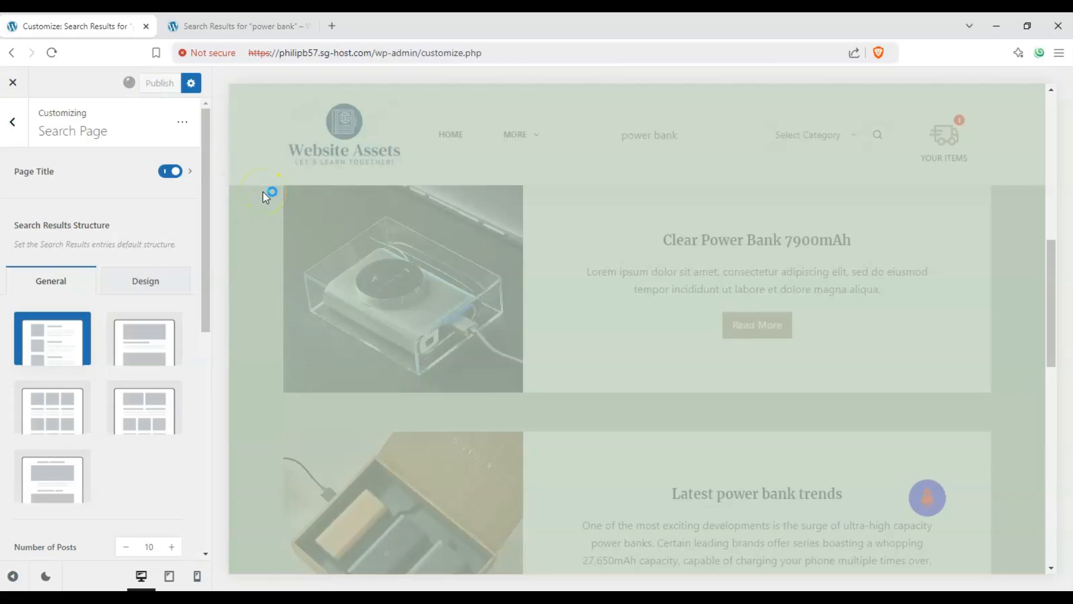
scroll(286, 221, "up", 4)
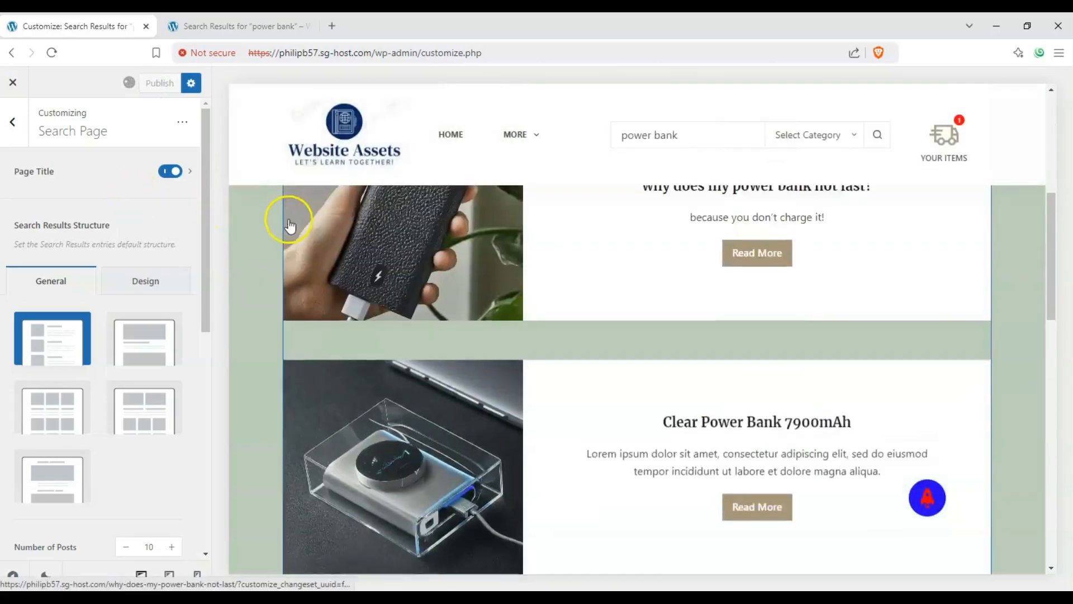
scroll(285, 222, "down", 10)
scroll(280, 225, "down", 3)
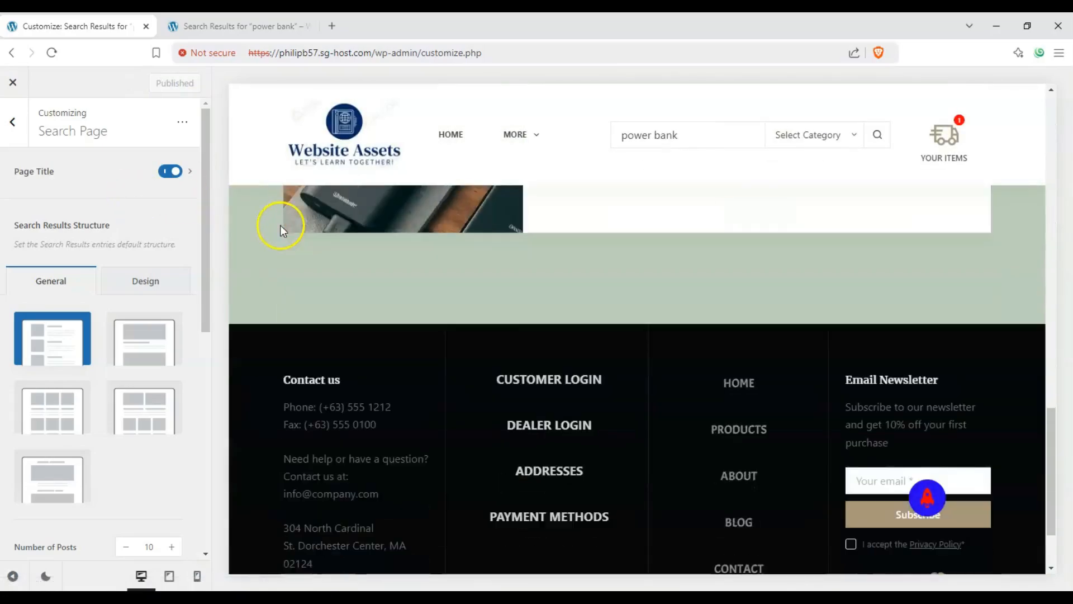
scroll(277, 227, "up", 12)
scroll(270, 235, "up", 5)
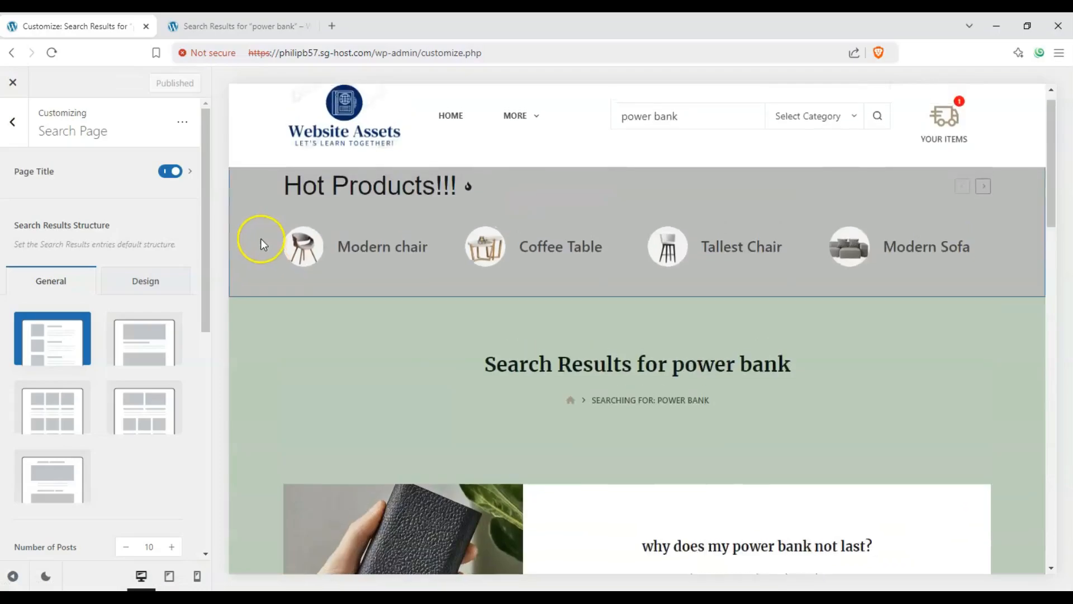
Switch to the live search results tab and scroll through the results to check the published layout
key("ctrl+Tab")
scroll(166, 334, "down", 5)
scroll(163, 339, "up", 5)
scroll(163, 339, "up", 2)
scroll(158, 335, "down", 5)
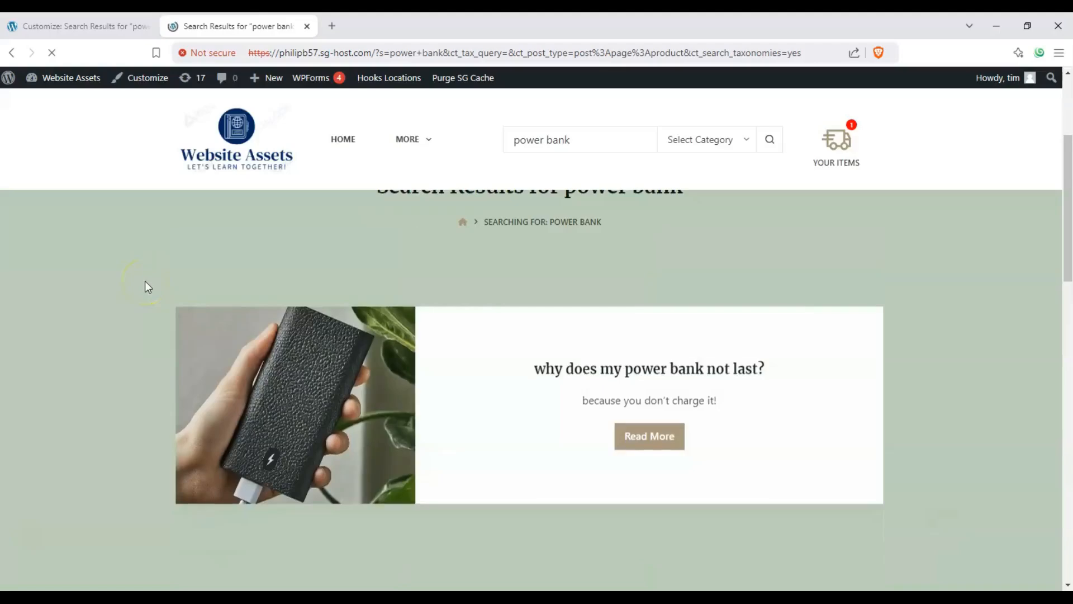
scroll(146, 283, "down", 8)
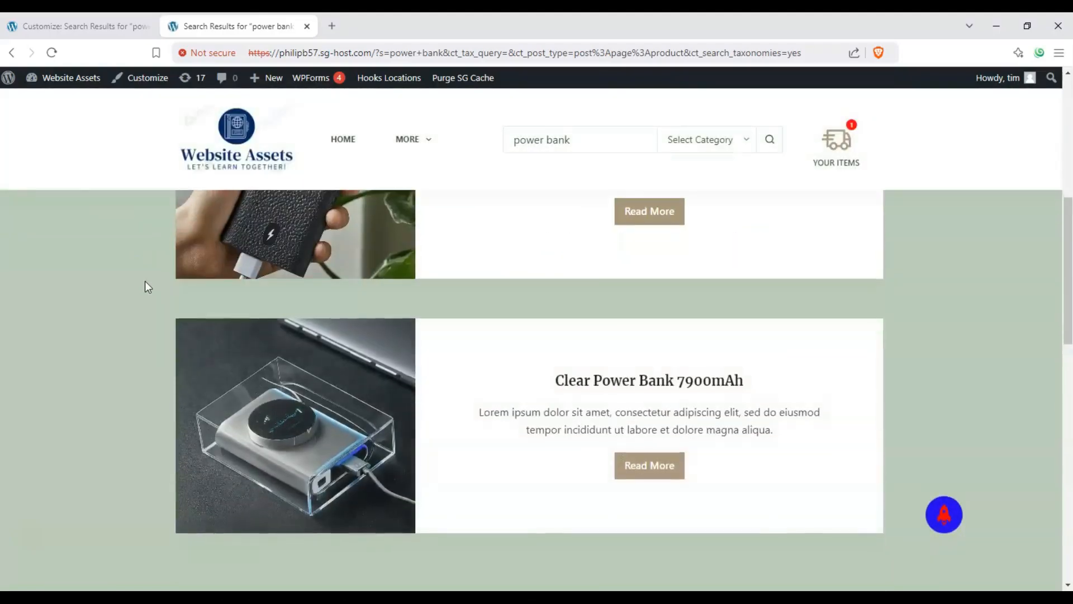
scroll(146, 281, "down", 6)
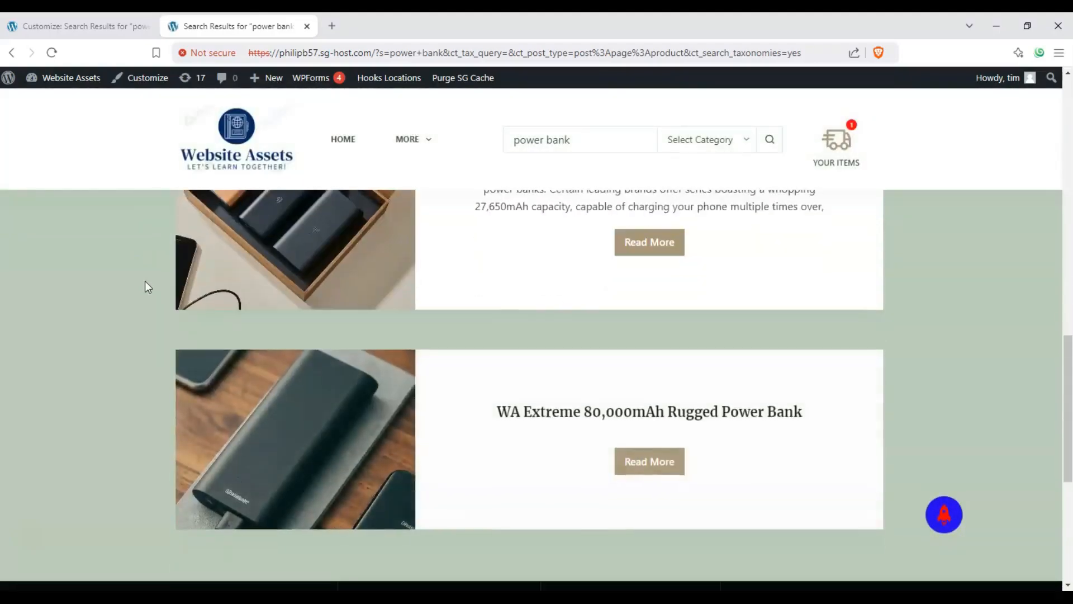
scroll(138, 289, "up", 12)
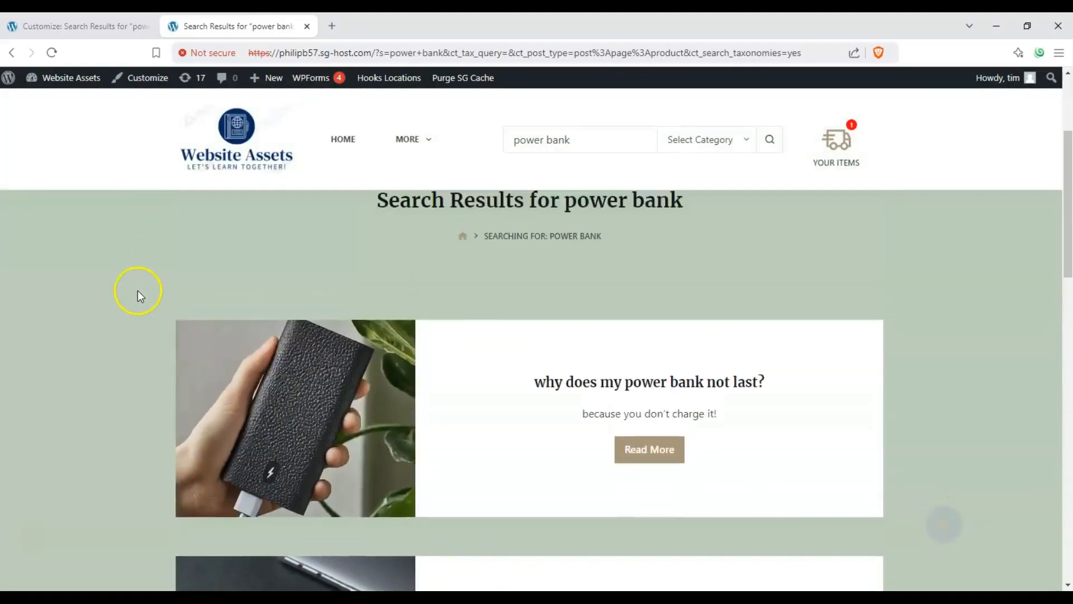
scroll(137, 290, "up", 3)
scroll(137, 291, "down", 5)
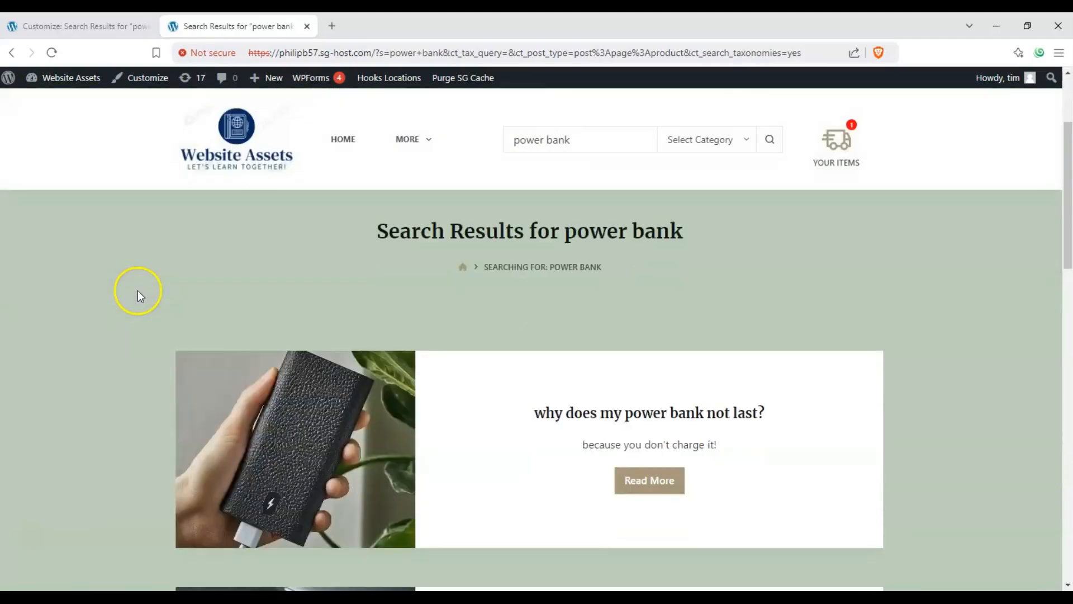
scroll(137, 291, "down", 1)
scroll(137, 290, "up", 7)
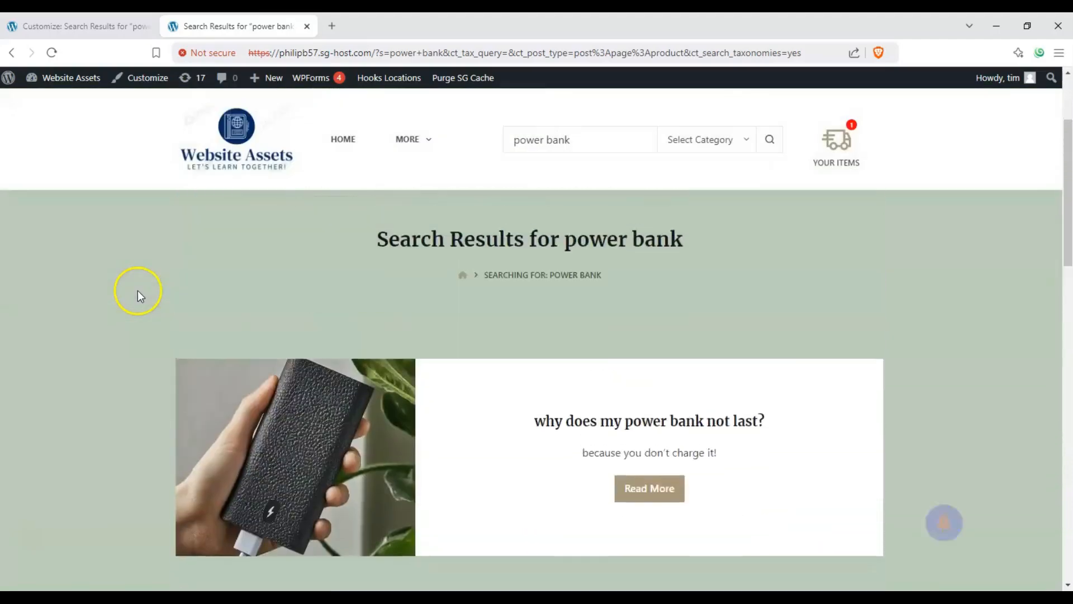
scroll(137, 291, "down", 6)
scroll(138, 290, "up", 2)
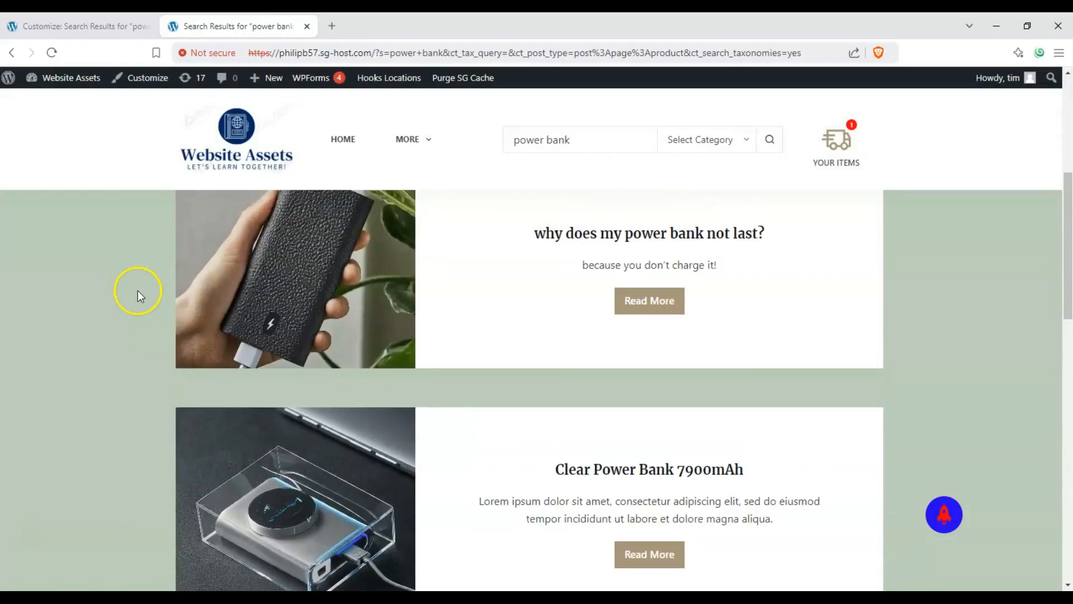
scroll(138, 290, "down", 1)
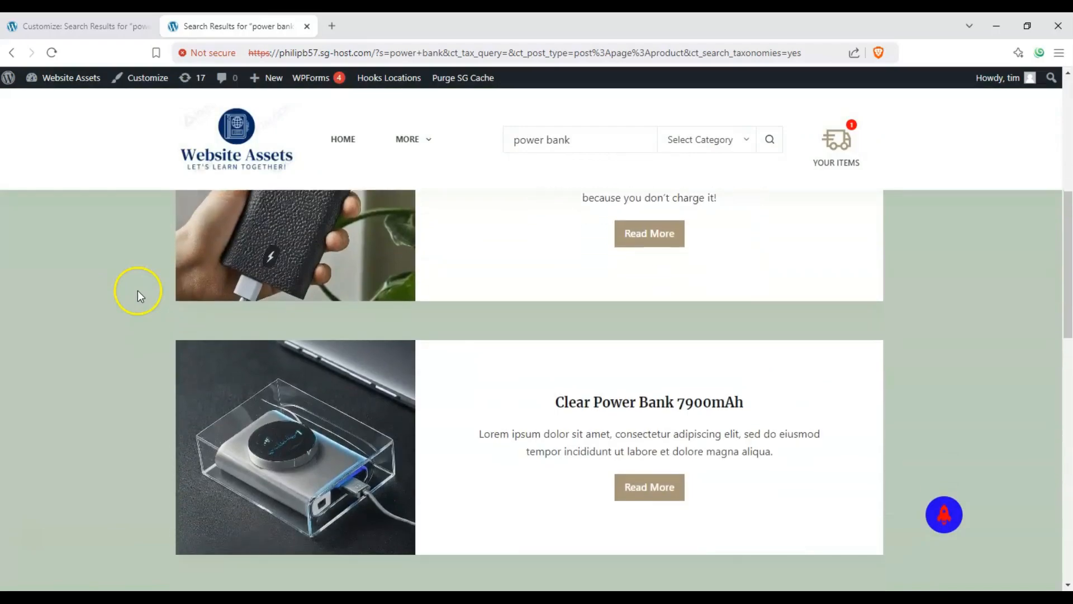